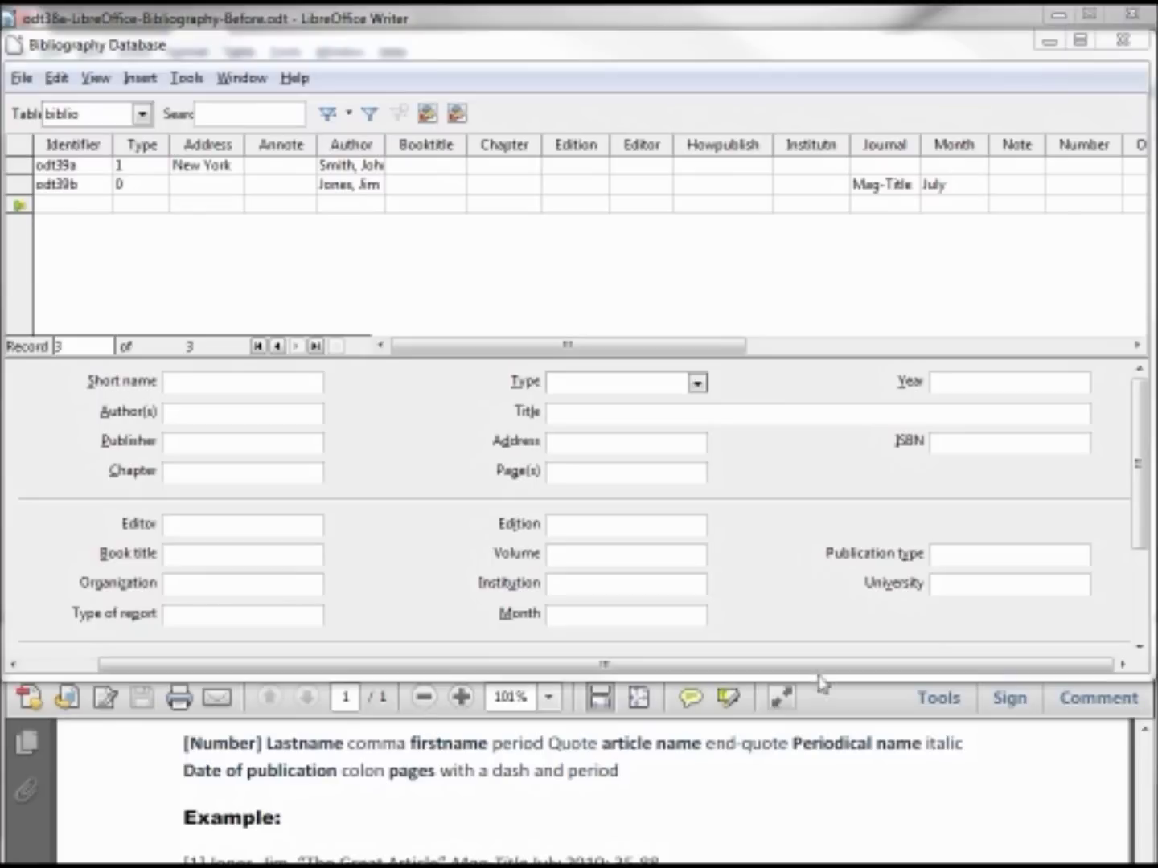
# Close the Bibliography Database window and minimize the Adobe Reader PDF so Writer's document shows.
pyautogui.click(1126, 38)
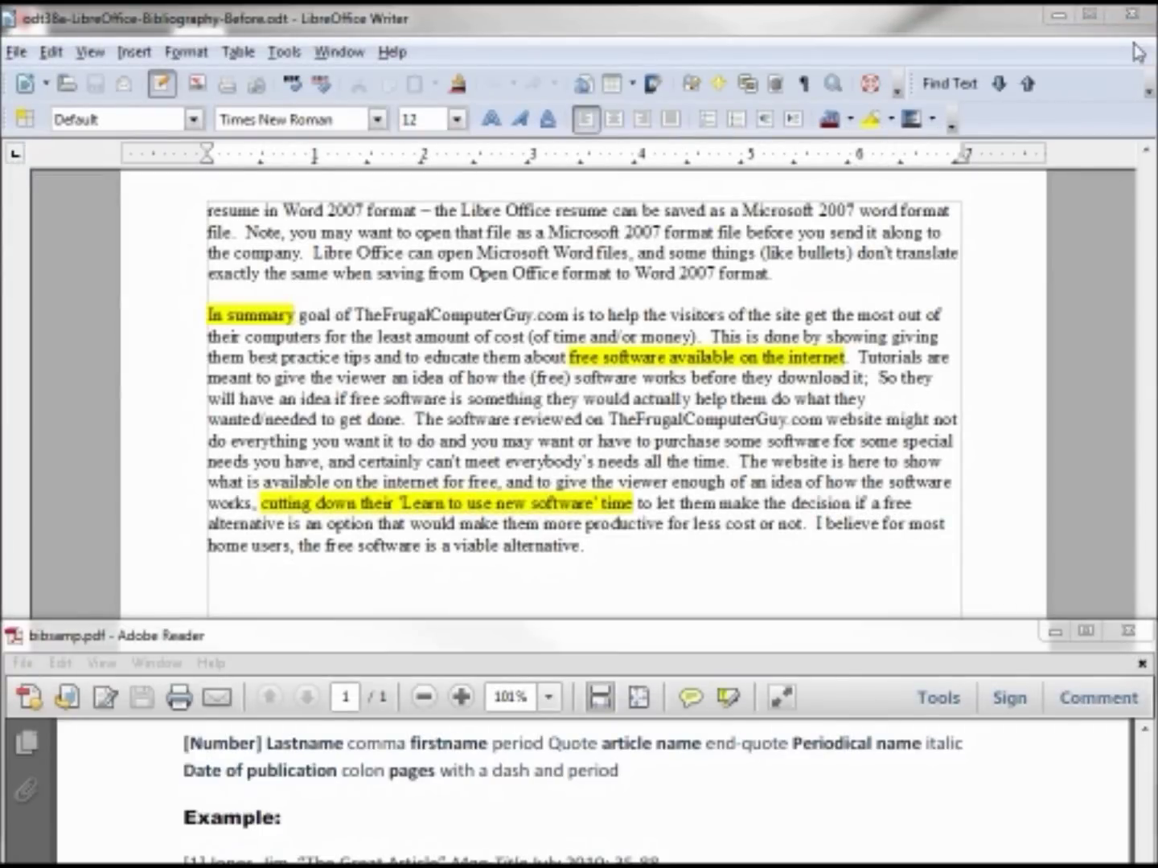
pyautogui.click(310, 310)
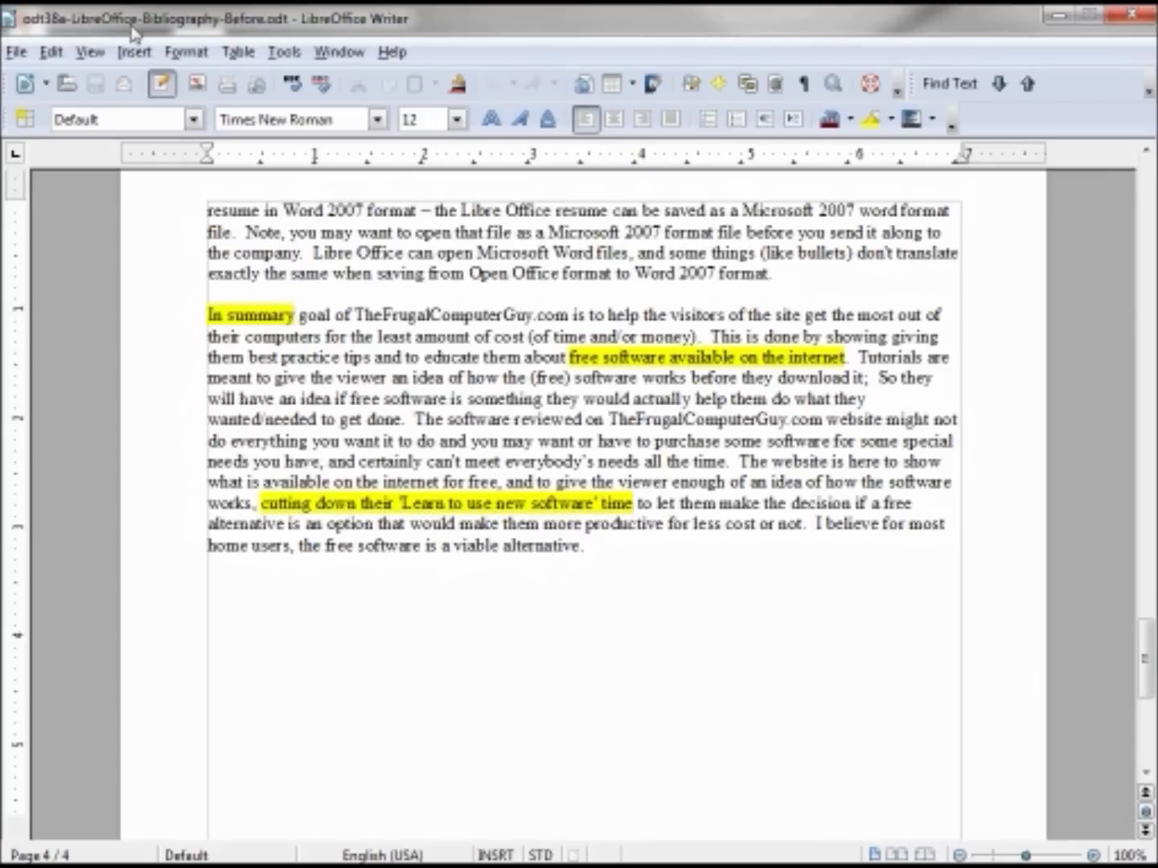
# Insert the bibliography citation odt39a right after the highlighted phrase 'In summary'.
pyautogui.click(135, 53)
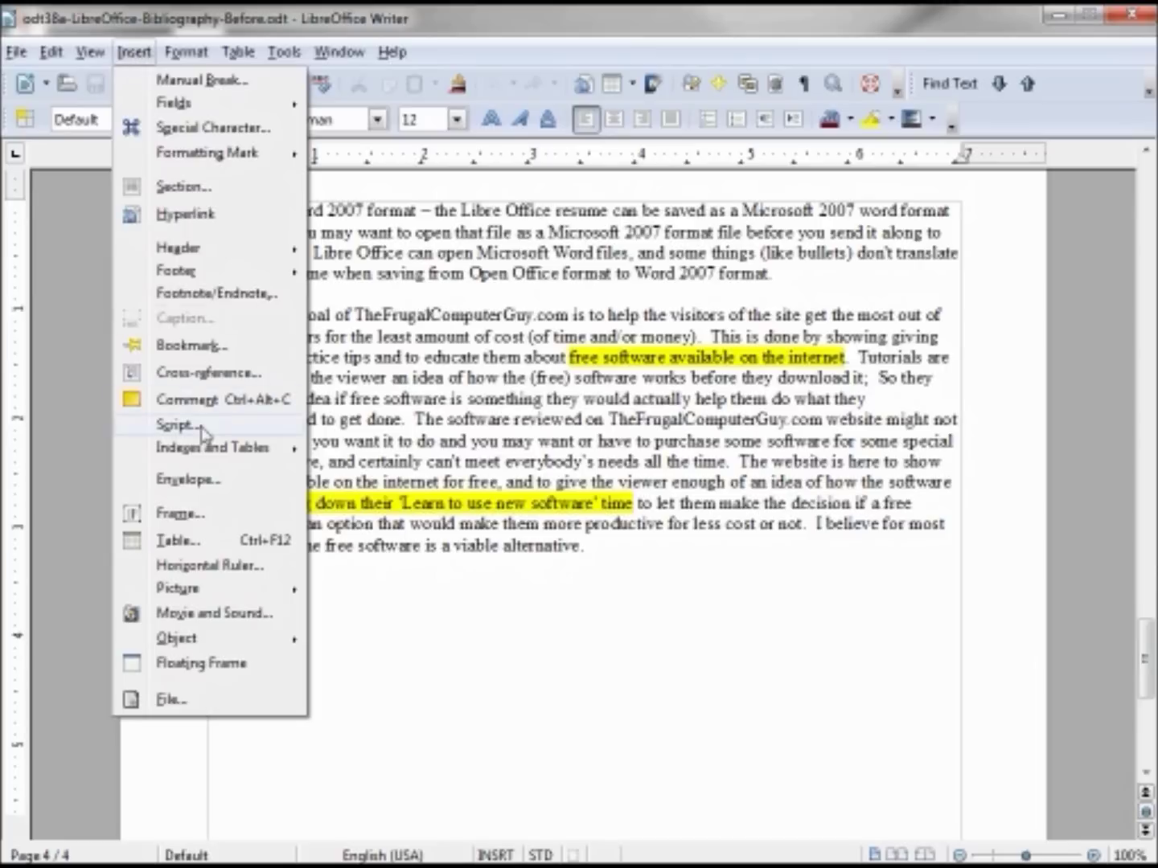
pyautogui.moveTo(241, 447)
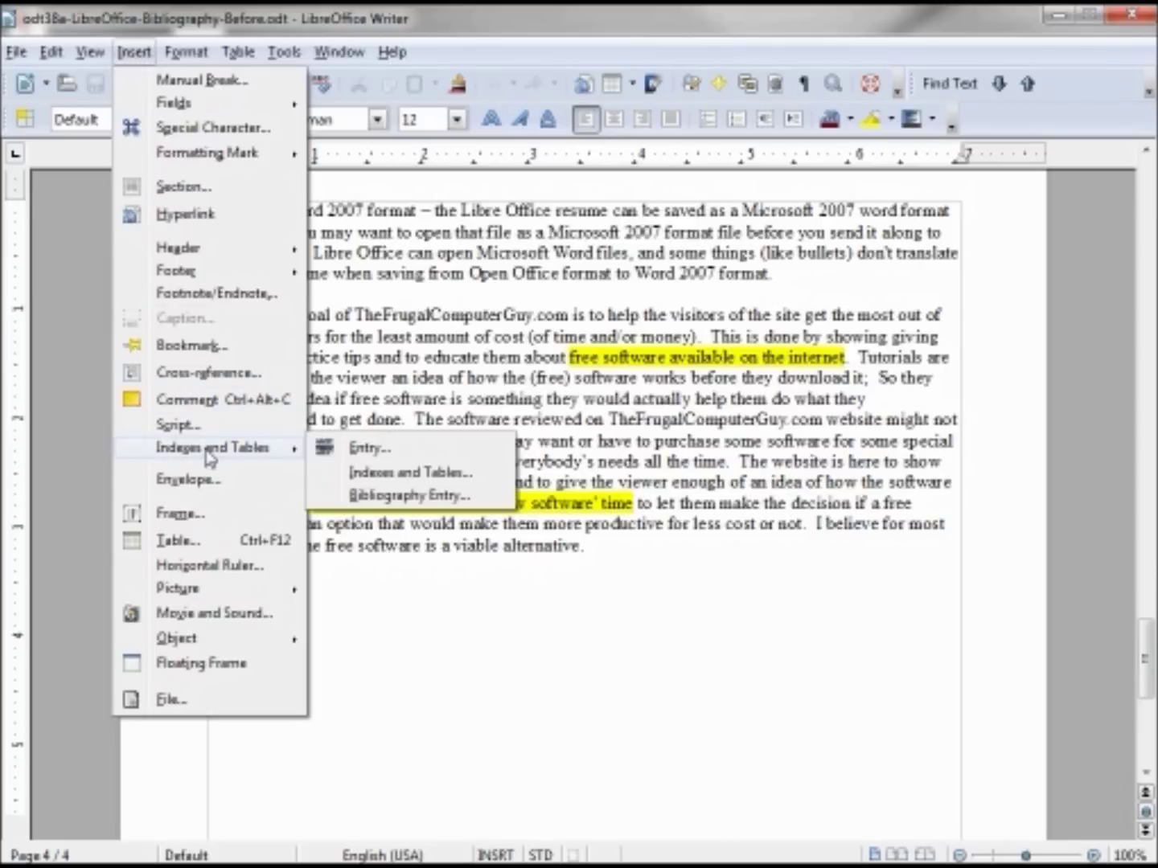
pyautogui.click(422, 496)
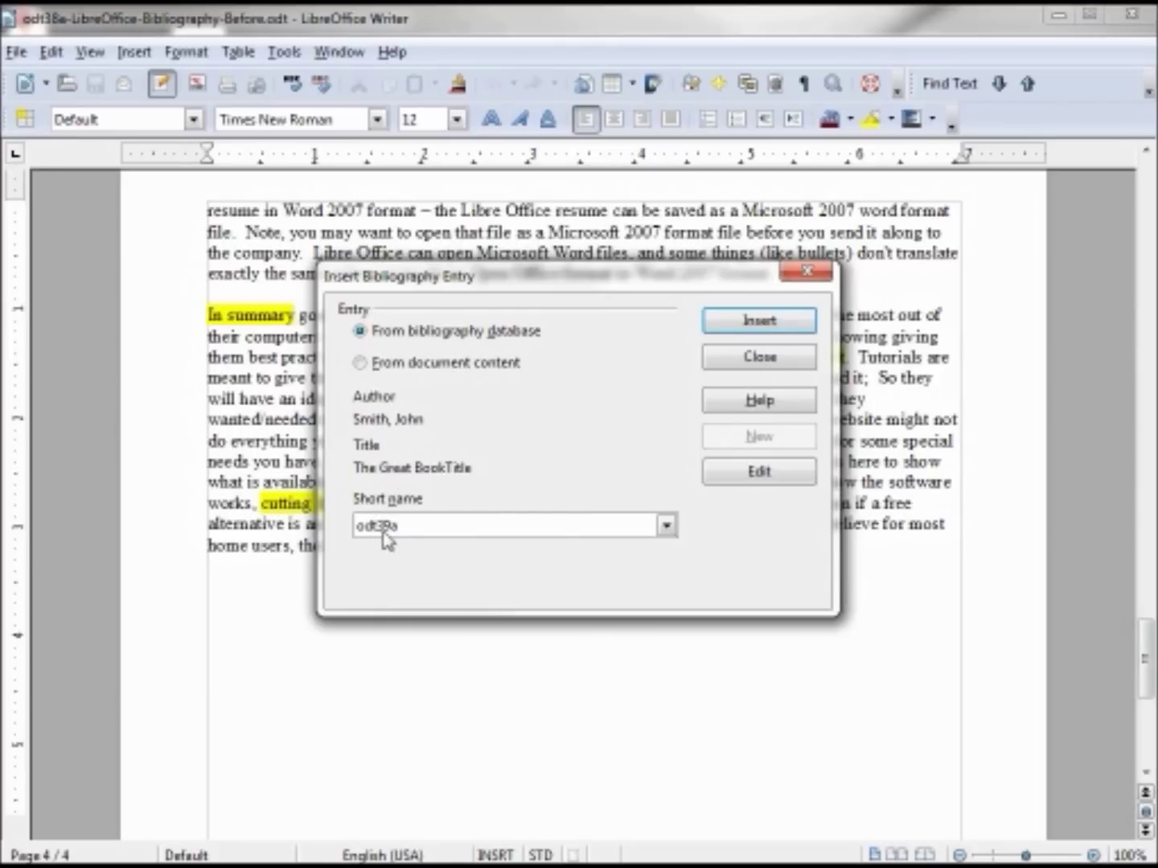
pyautogui.click(666, 527)
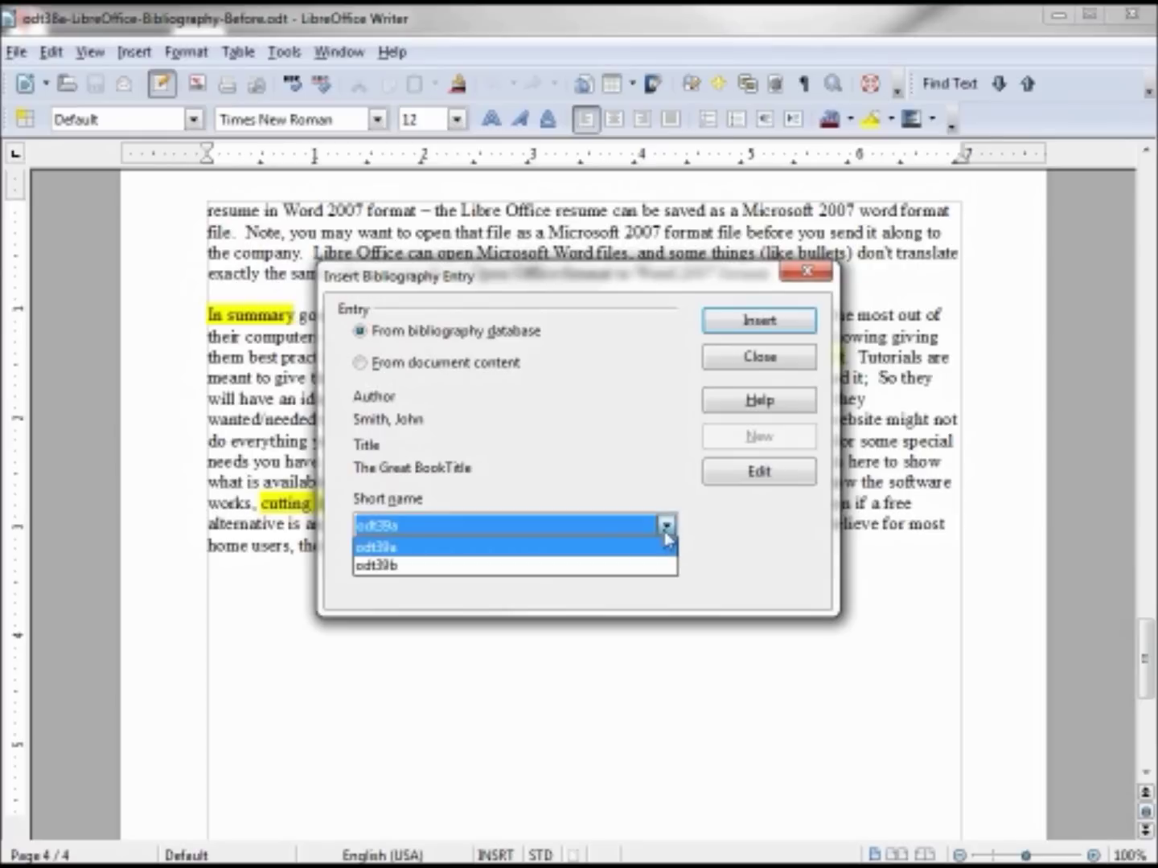
pyautogui.click(555, 550)
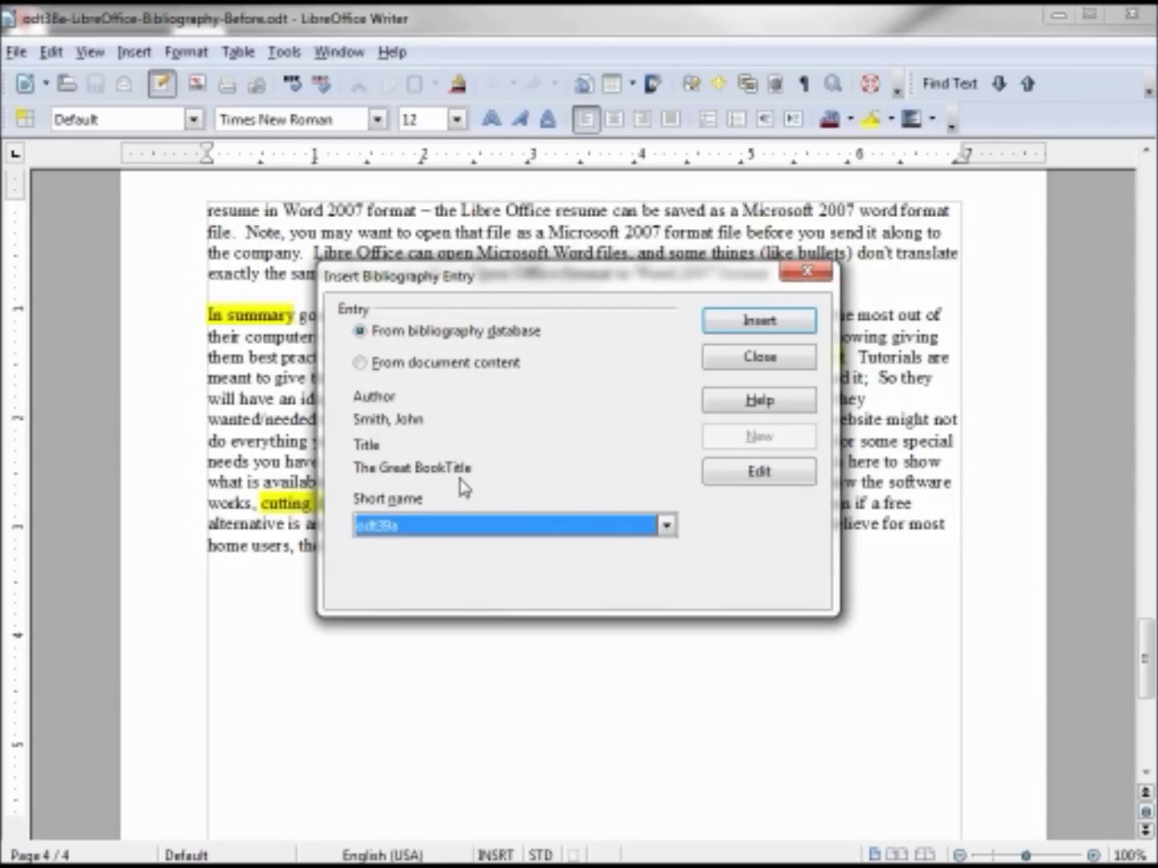
pyautogui.click(768, 325)
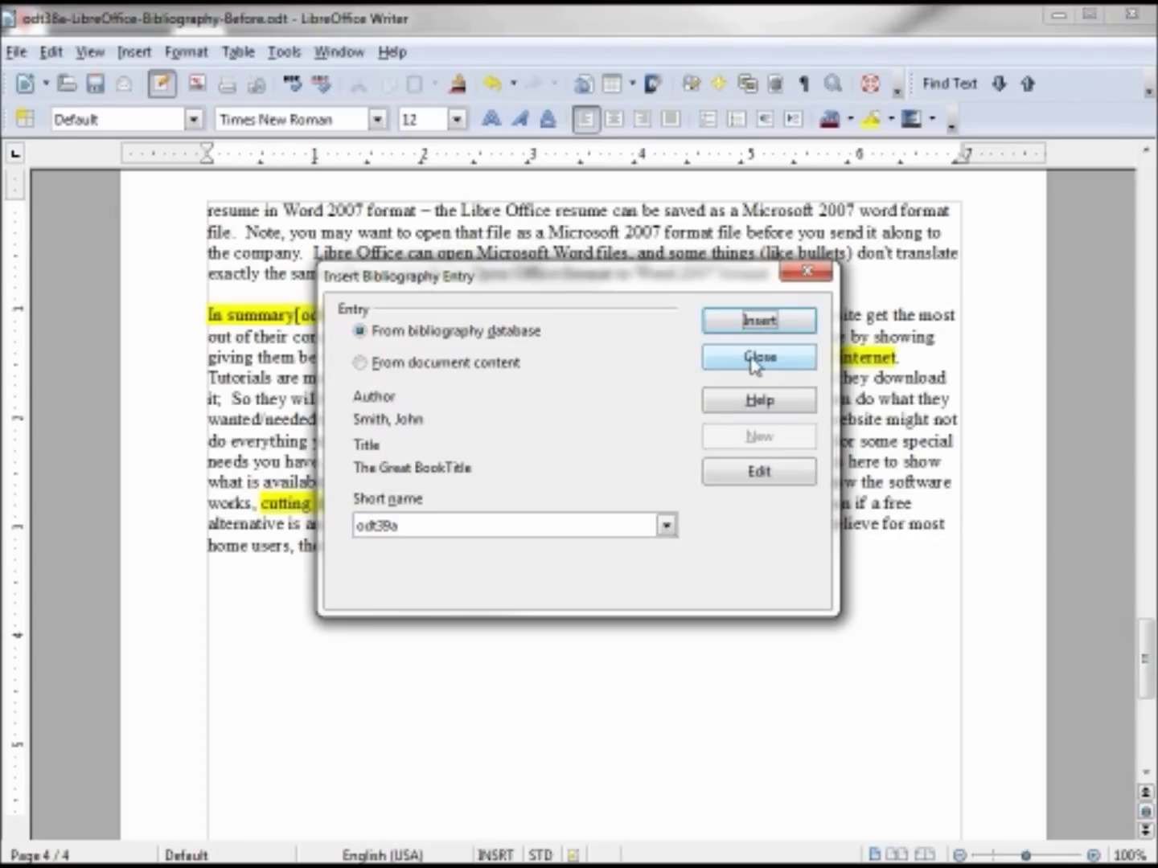
pyautogui.click(755, 360)
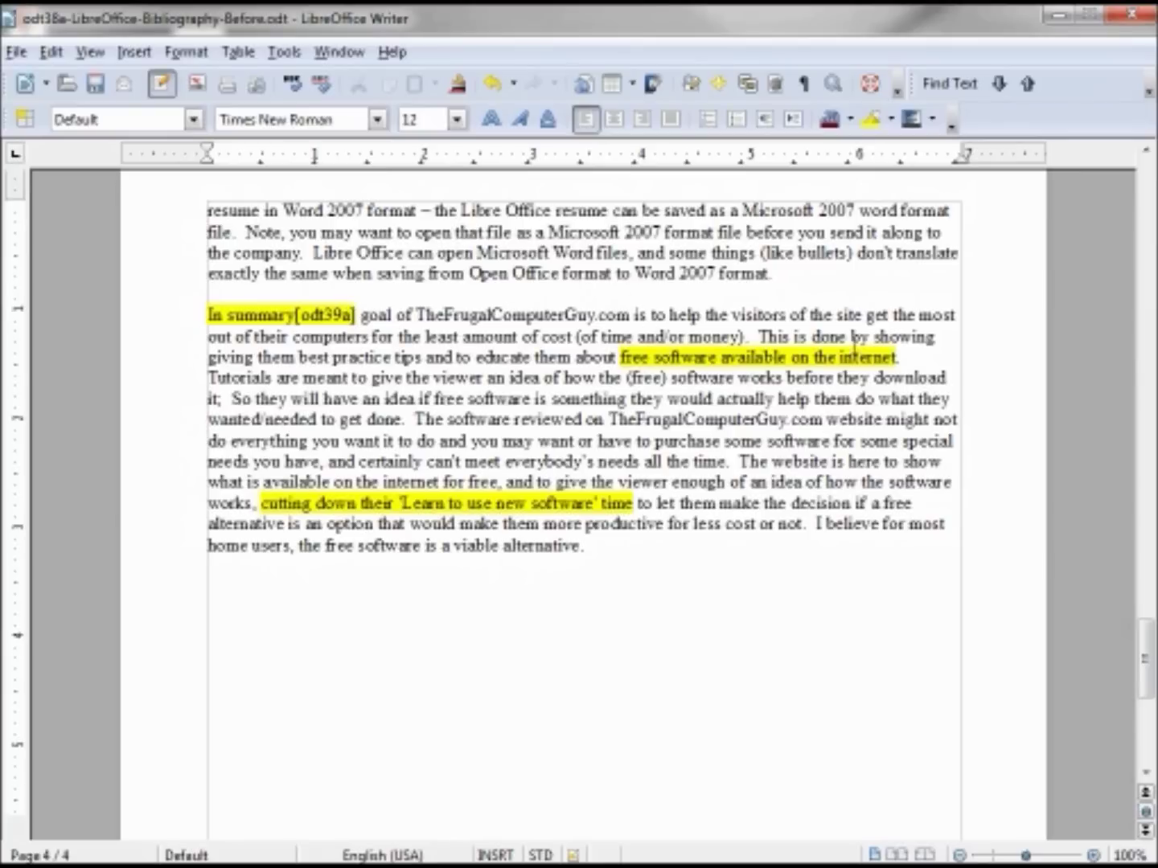
pyautogui.click(897, 358)
# Cite odt39b, 'The Great Article', after 'free software available on the internet'.
pyautogui.click(127, 57)
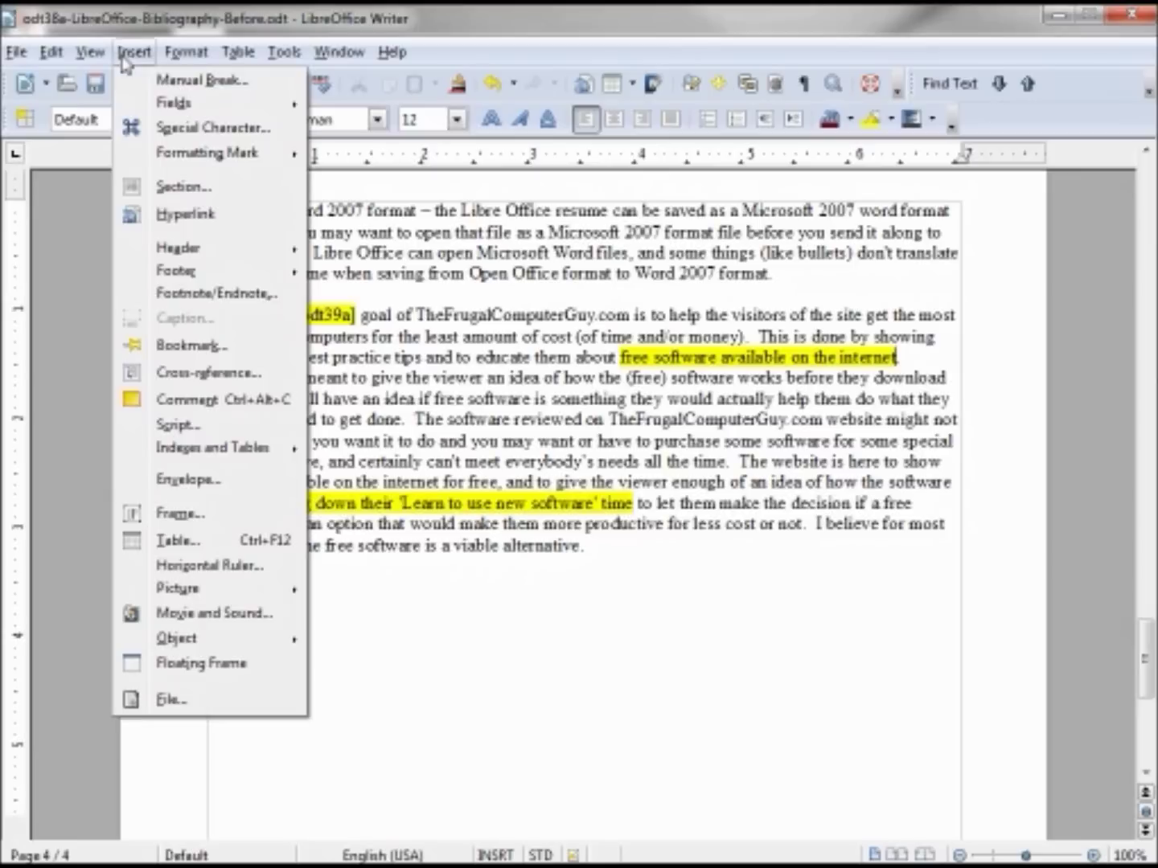
pyautogui.moveTo(190, 459)
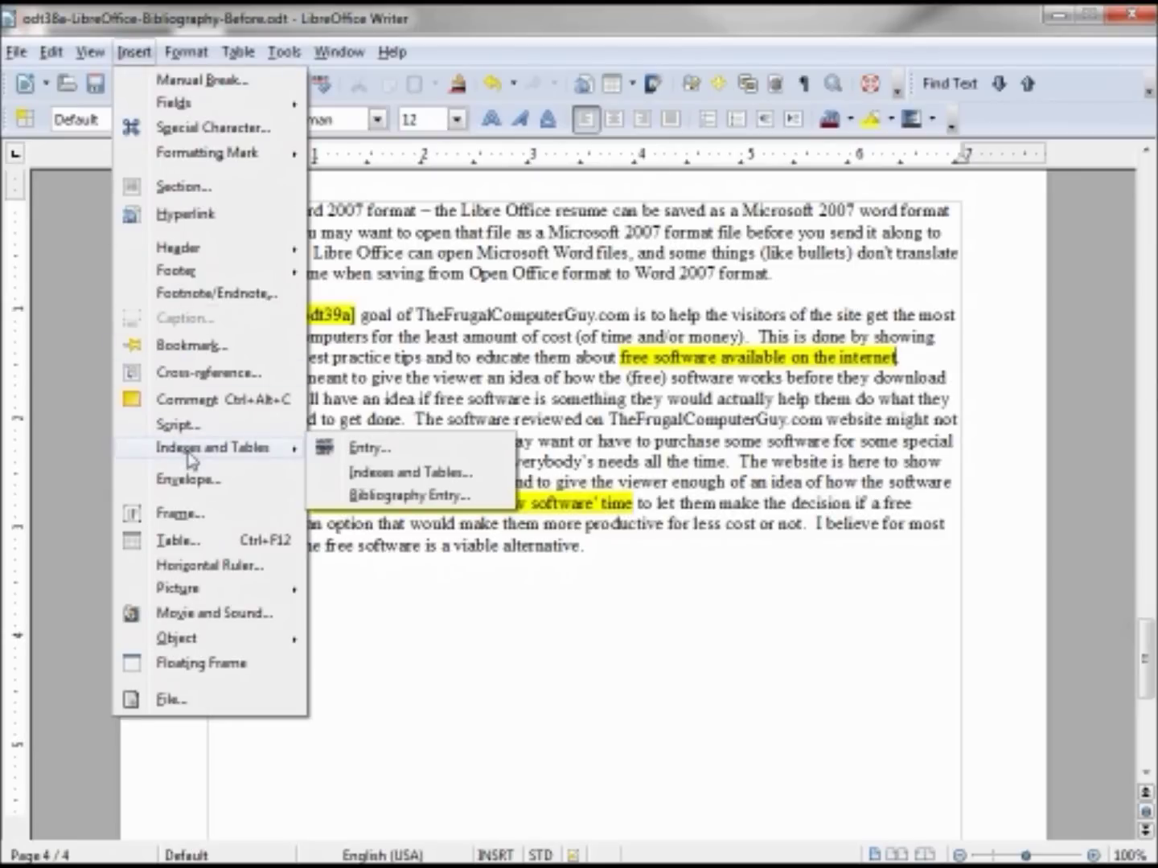
pyautogui.click(427, 497)
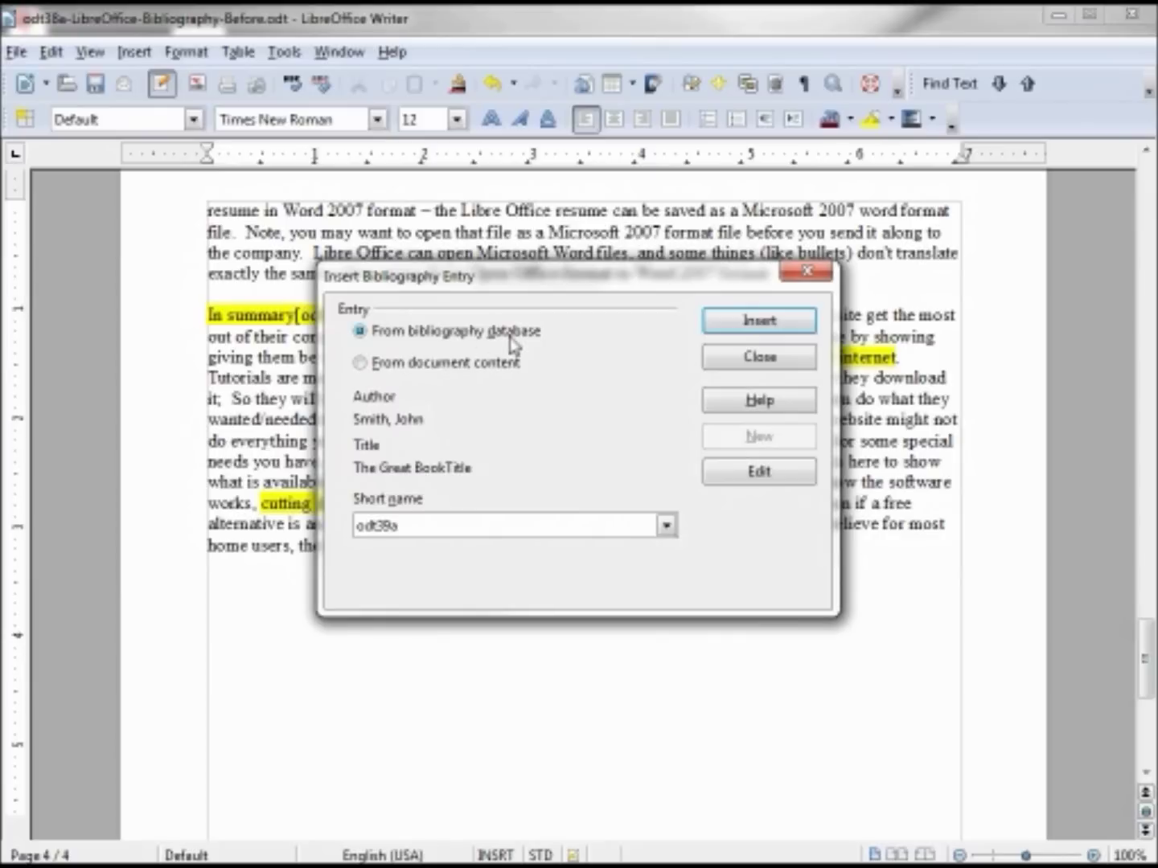
pyautogui.click(666, 525)
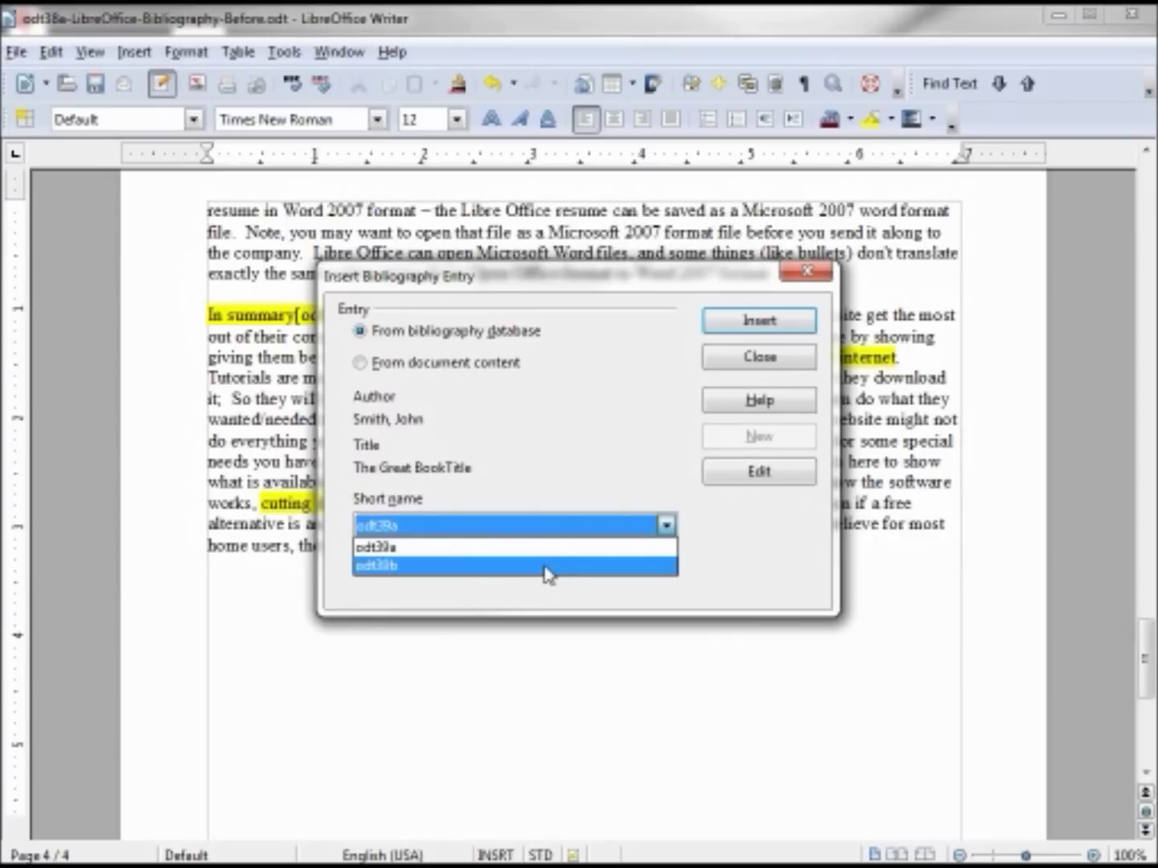
pyautogui.click(547, 566)
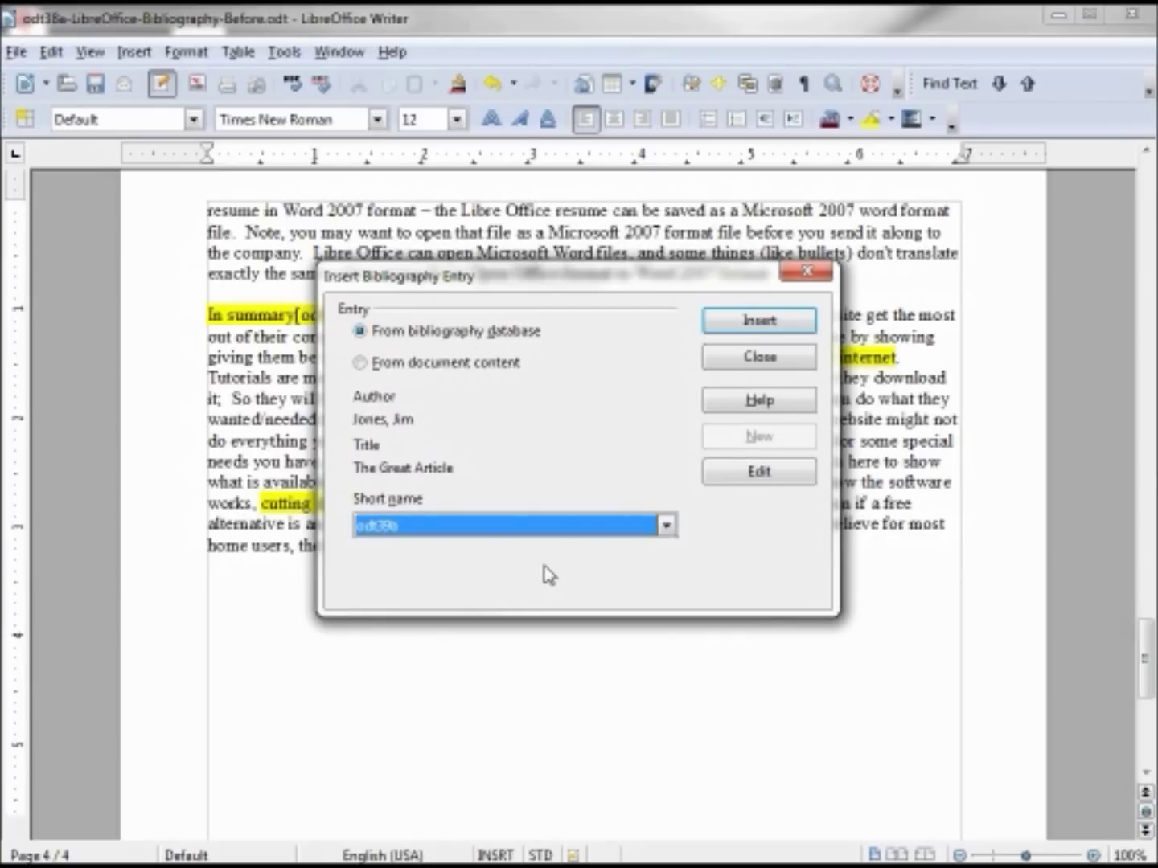
pyautogui.click(760, 321)
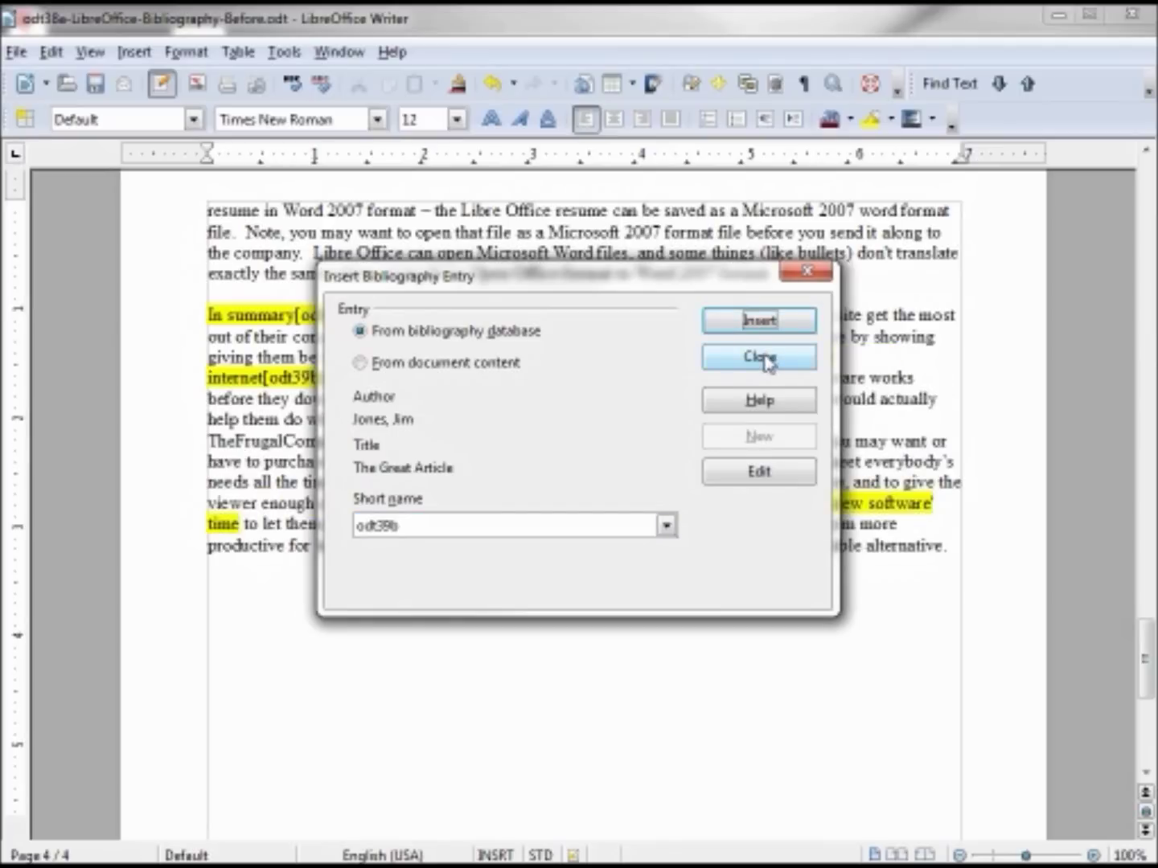
pyautogui.click(764, 357)
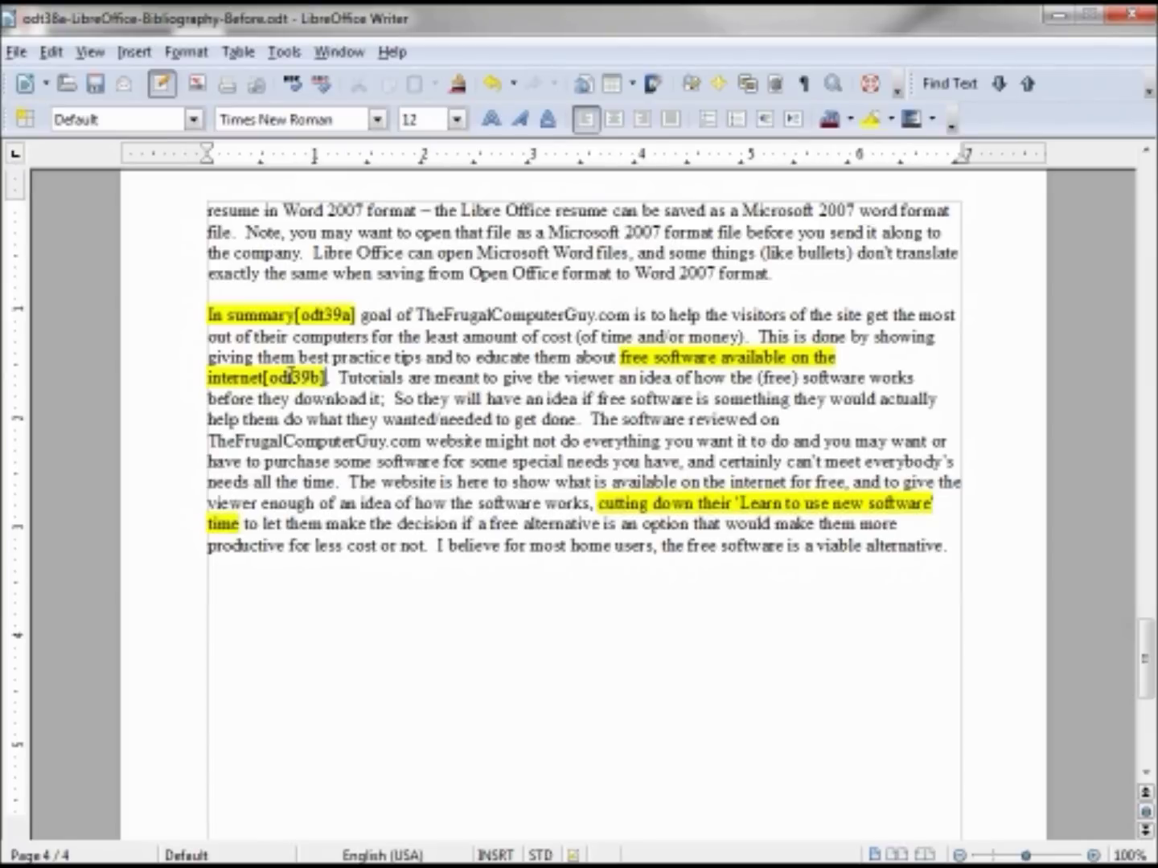
pyautogui.click(241, 524)
pyautogui.click(135, 53)
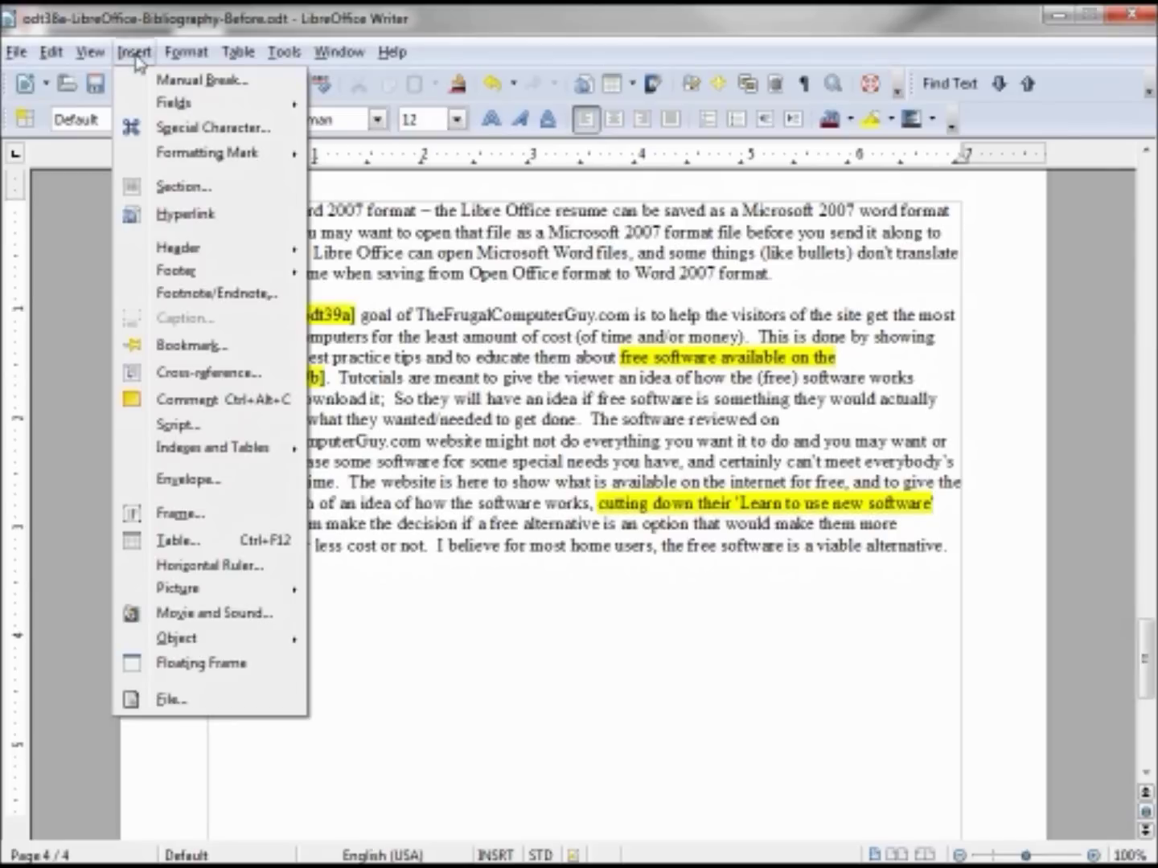
# Open the Bibliography Entry dialog for a citation after 'time', using entries from document content.
pyautogui.moveTo(217, 453)
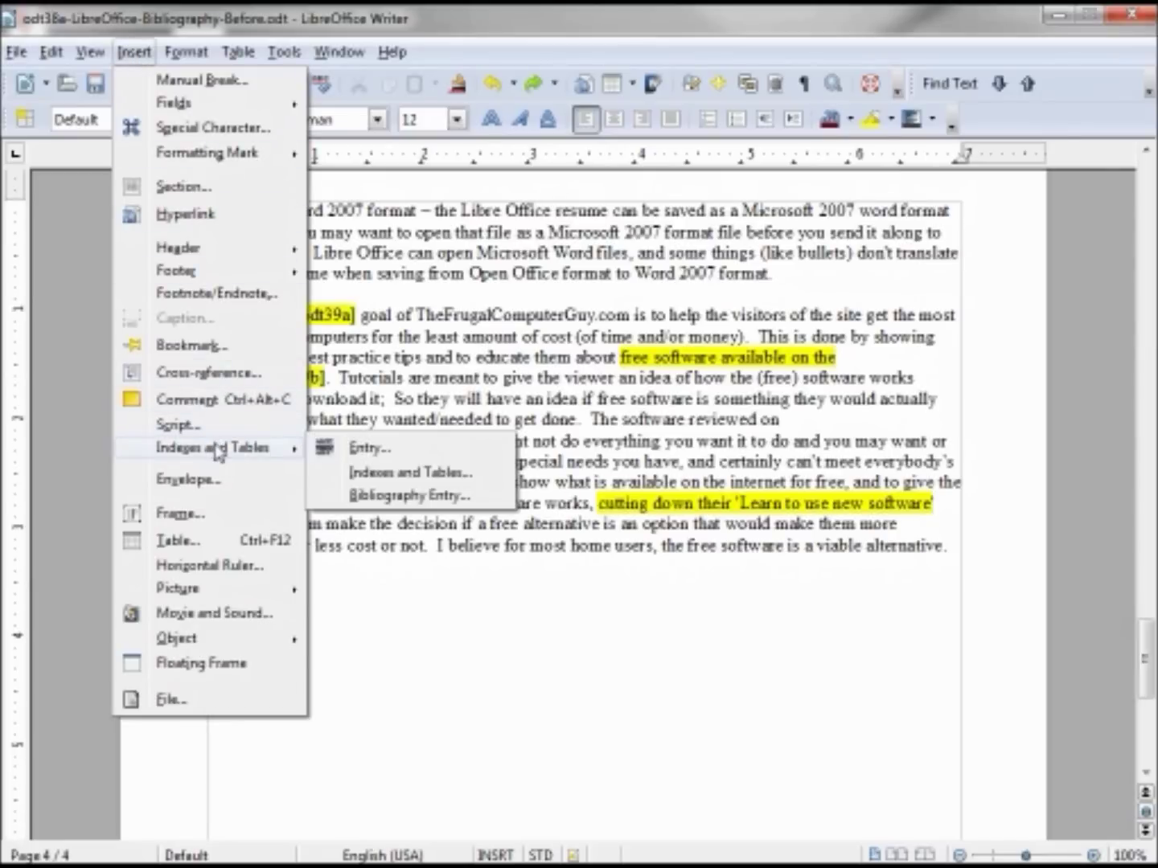
pyautogui.click(415, 504)
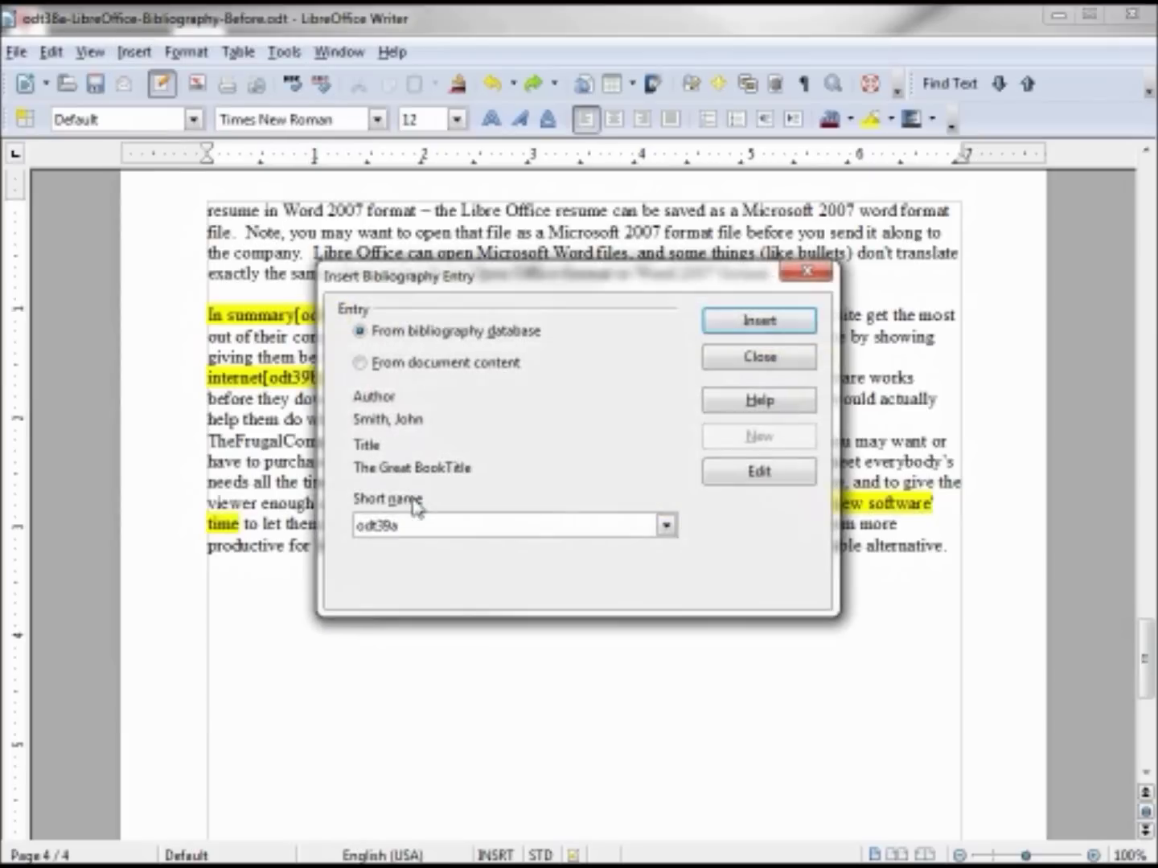
pyautogui.click(360, 364)
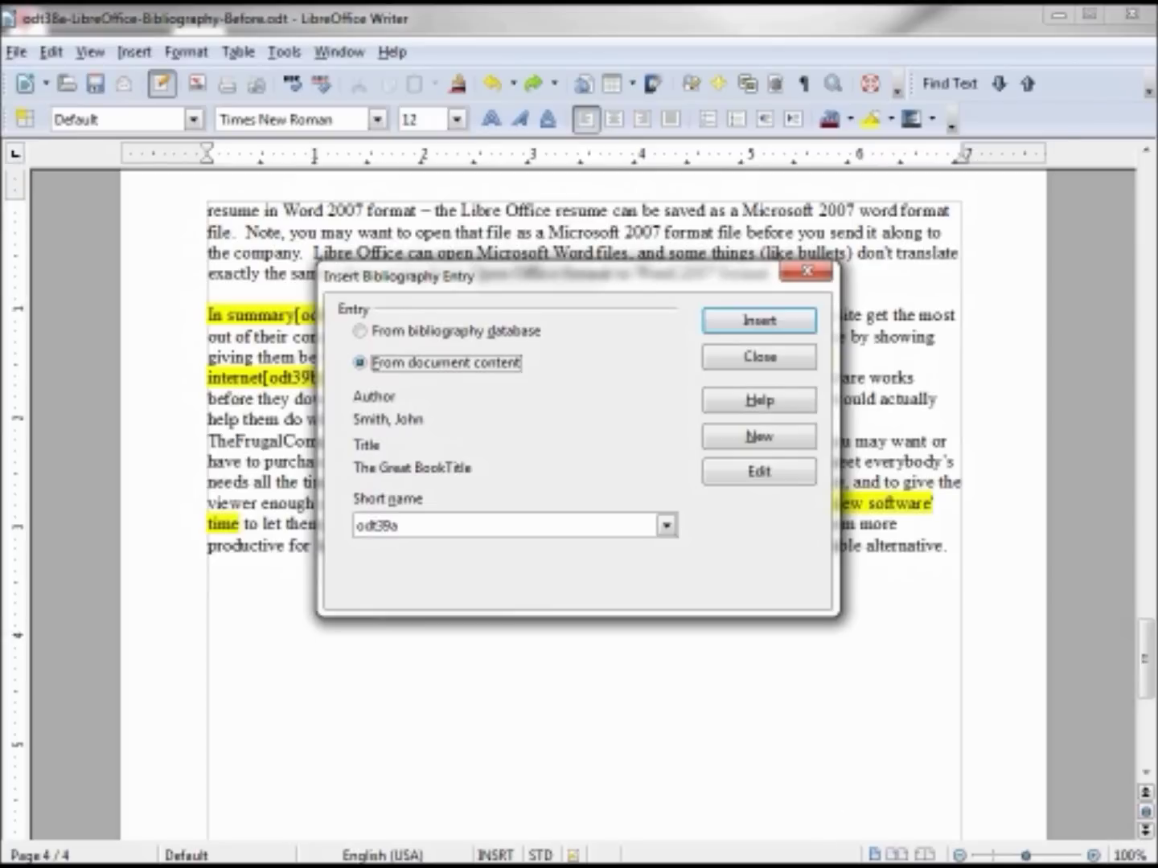
# Switch to the bibsamp.pdf citation guide and scroll to the book example.
pyautogui.hotkey('alt', 'Tab')
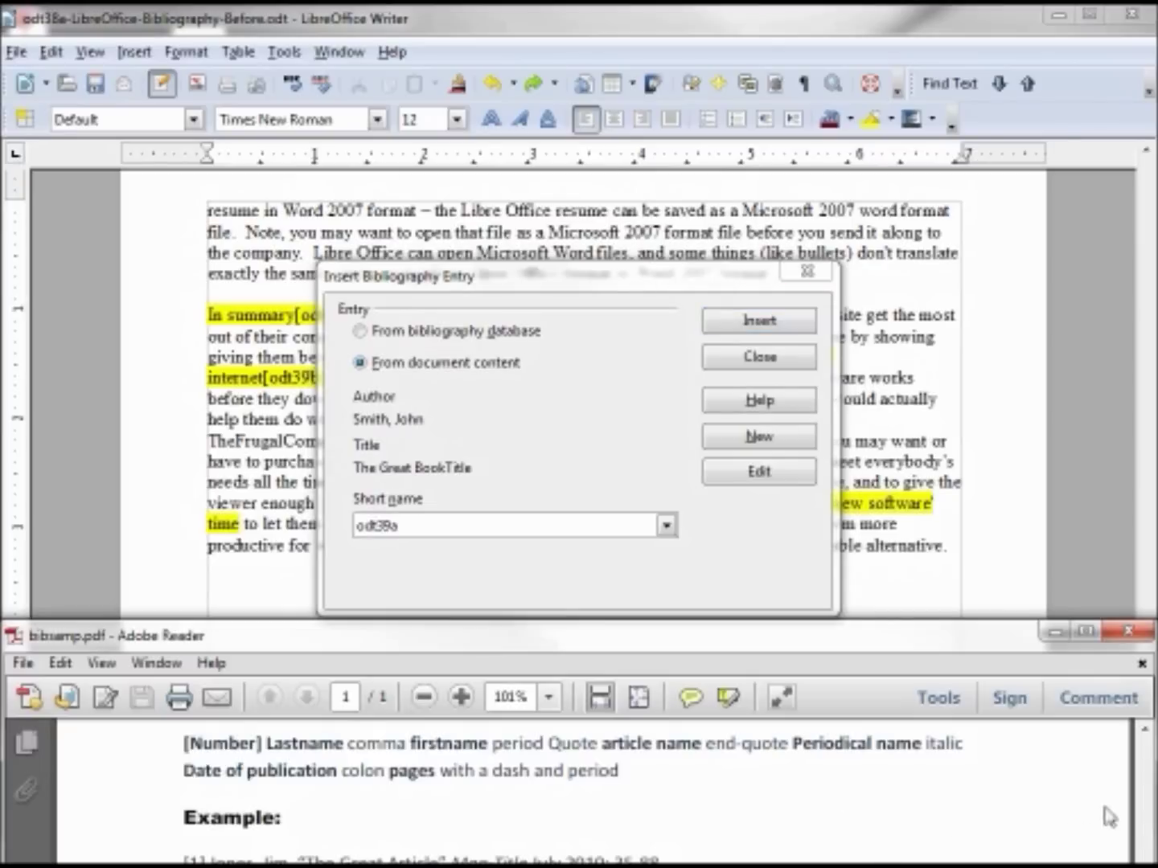
pyautogui.scroll(10, 603, 796)
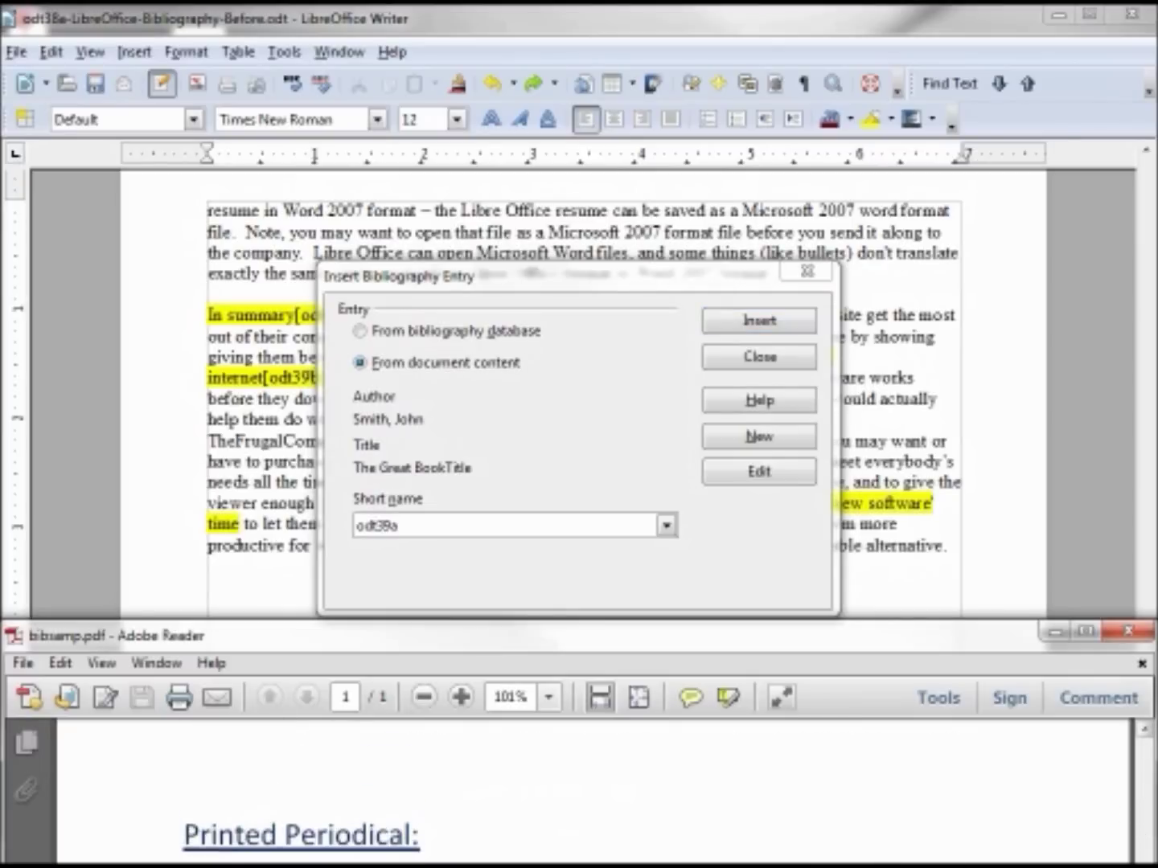
pyautogui.scroll(-1, 603, 796)
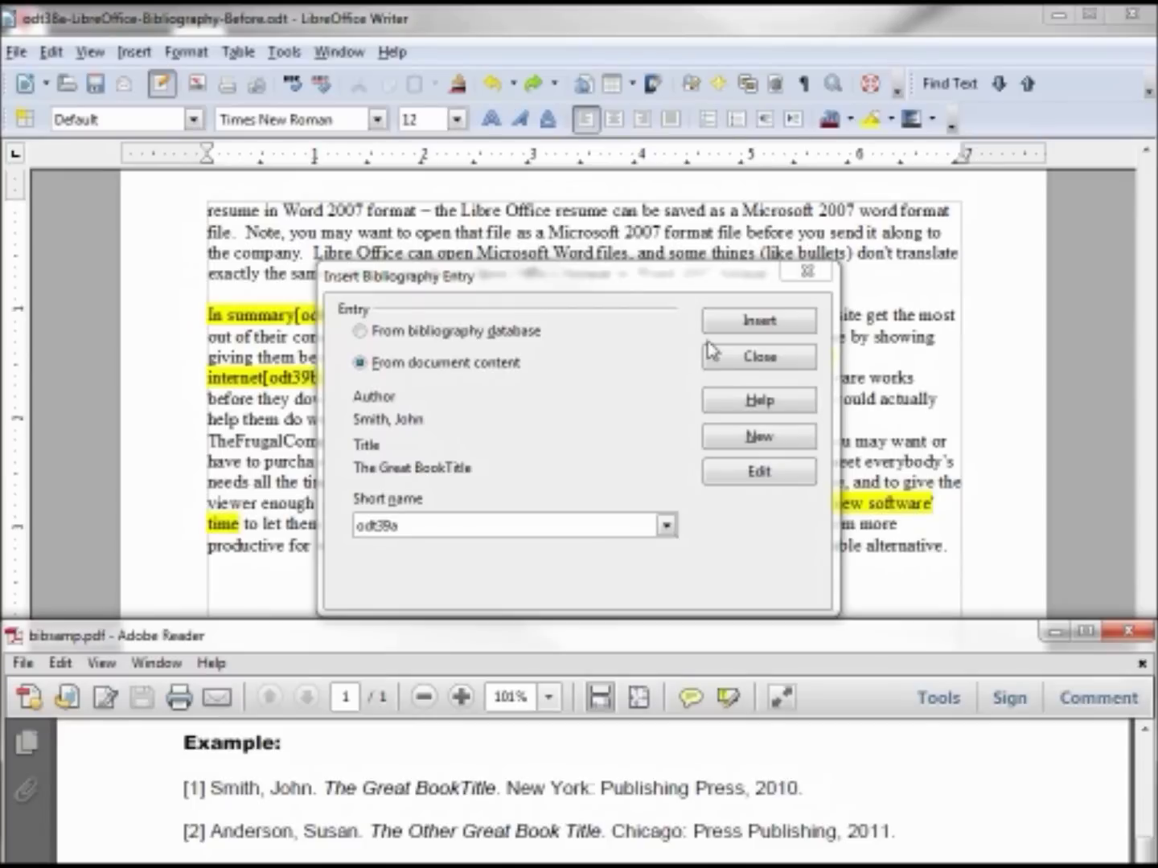
# Start a new bibliography entry definition, move the form aside, and enter its short name.
pyautogui.click(751, 441)
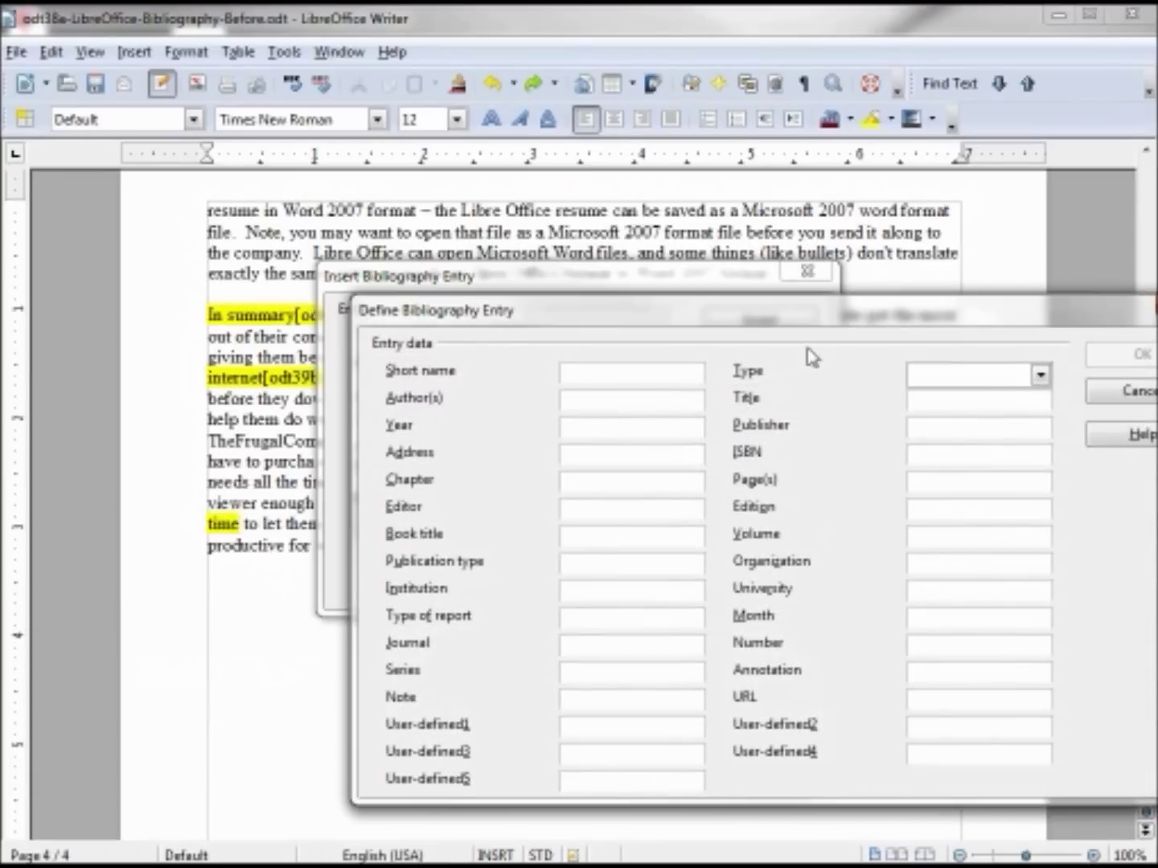
pyautogui.moveTo(854, 319); pyautogui.dragTo(724, 117)
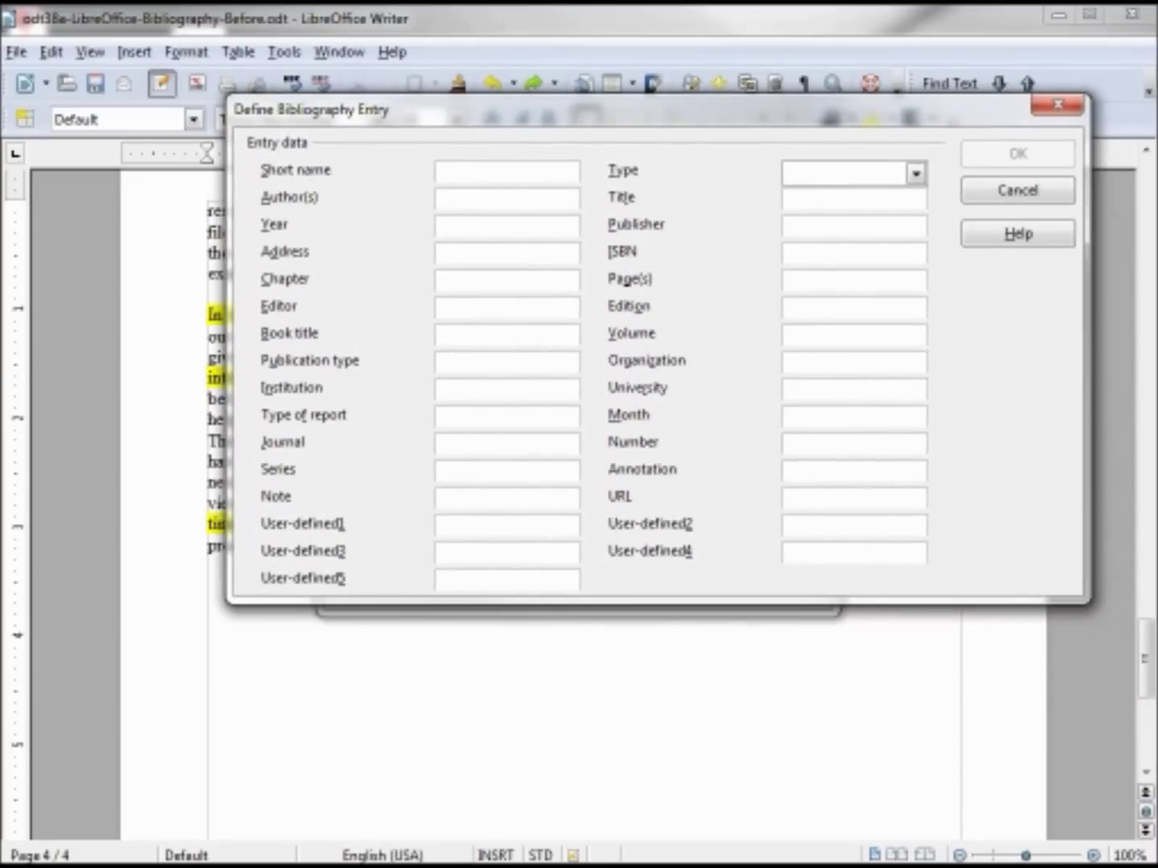
pyautogui.hotkey('alt', 'Tab')
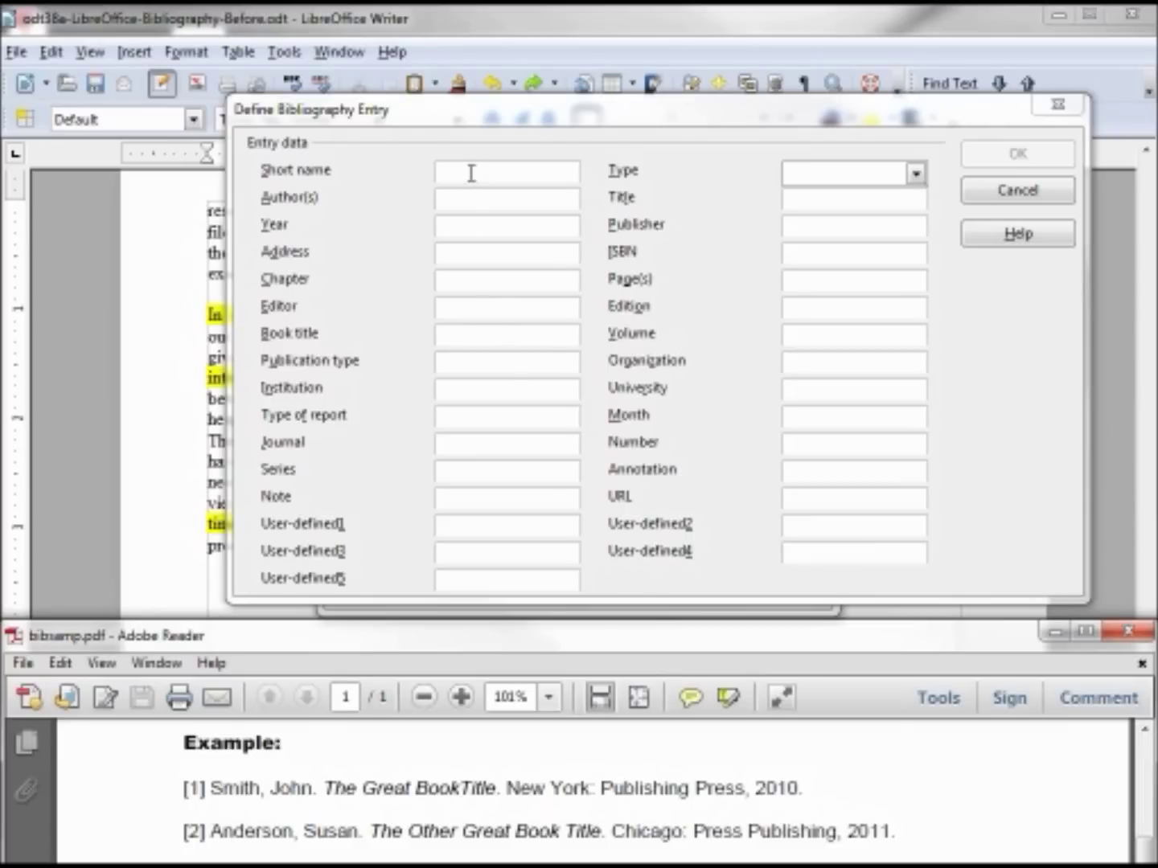
pyautogui.click(471, 173)
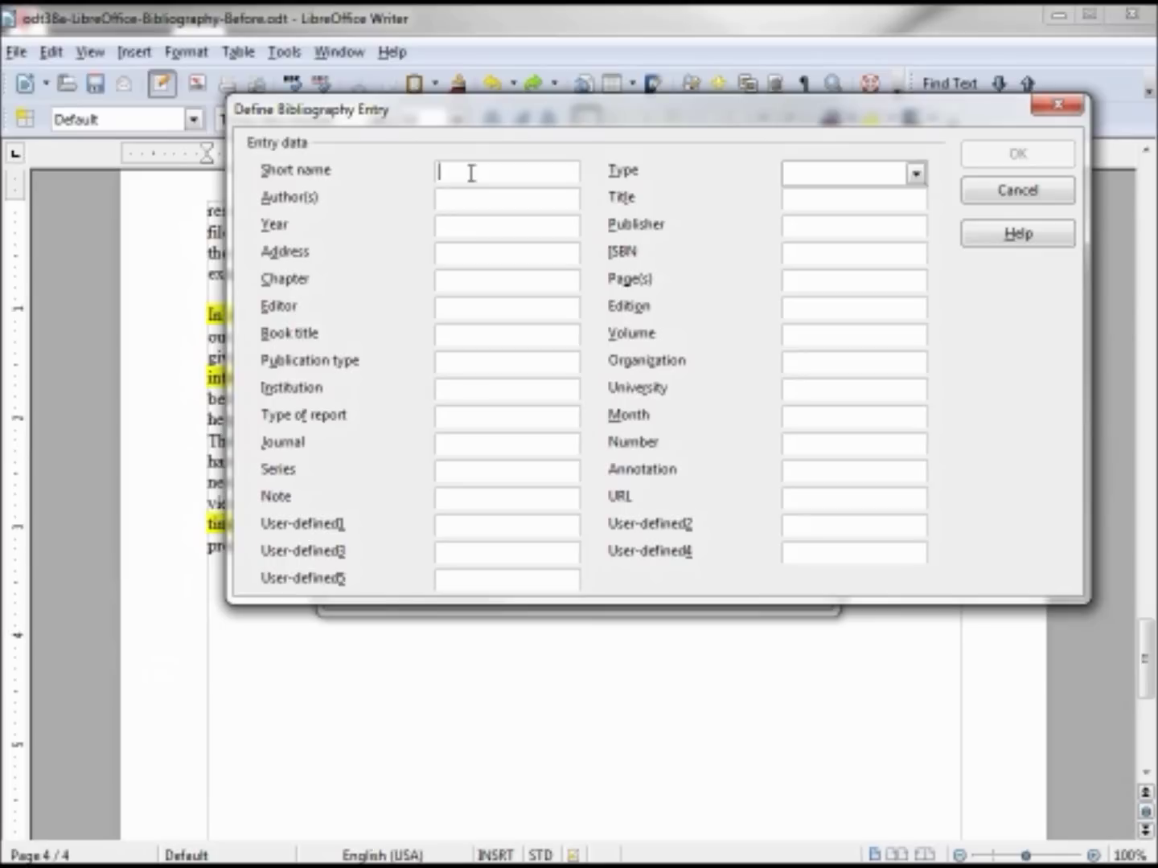
pyautogui.write('odt38a')
# Make it a Book with author, title 'The Other Great Book Title', Chicago, Press Publishing, 2011.
pyautogui.click(916, 173)
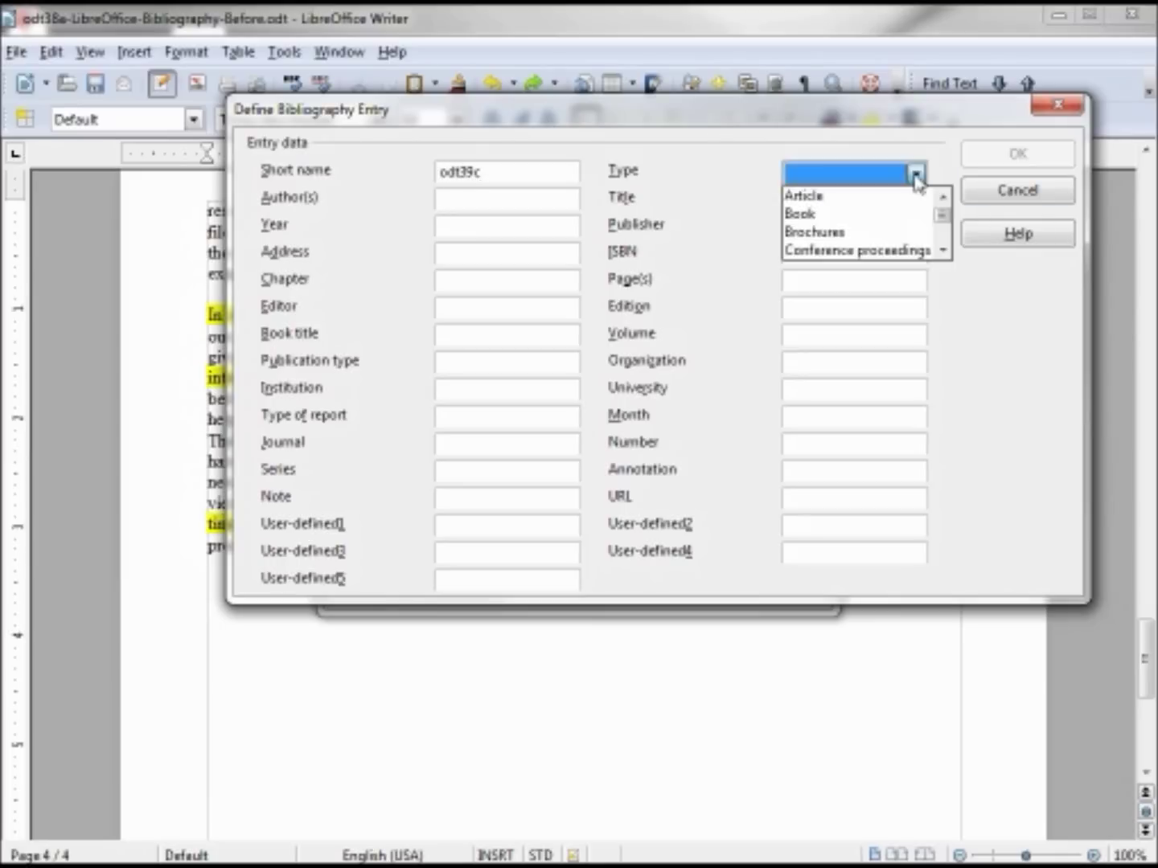
pyautogui.click(881, 216)
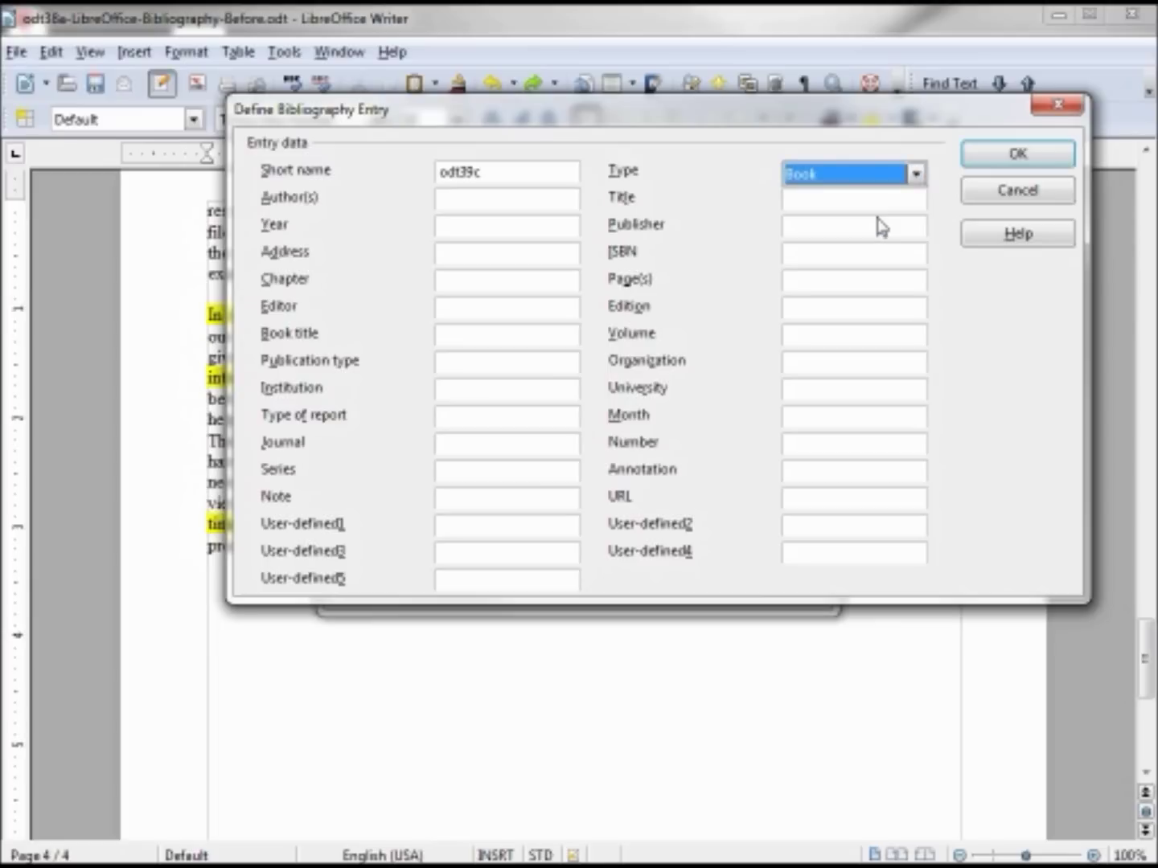
pyautogui.click(528, 201)
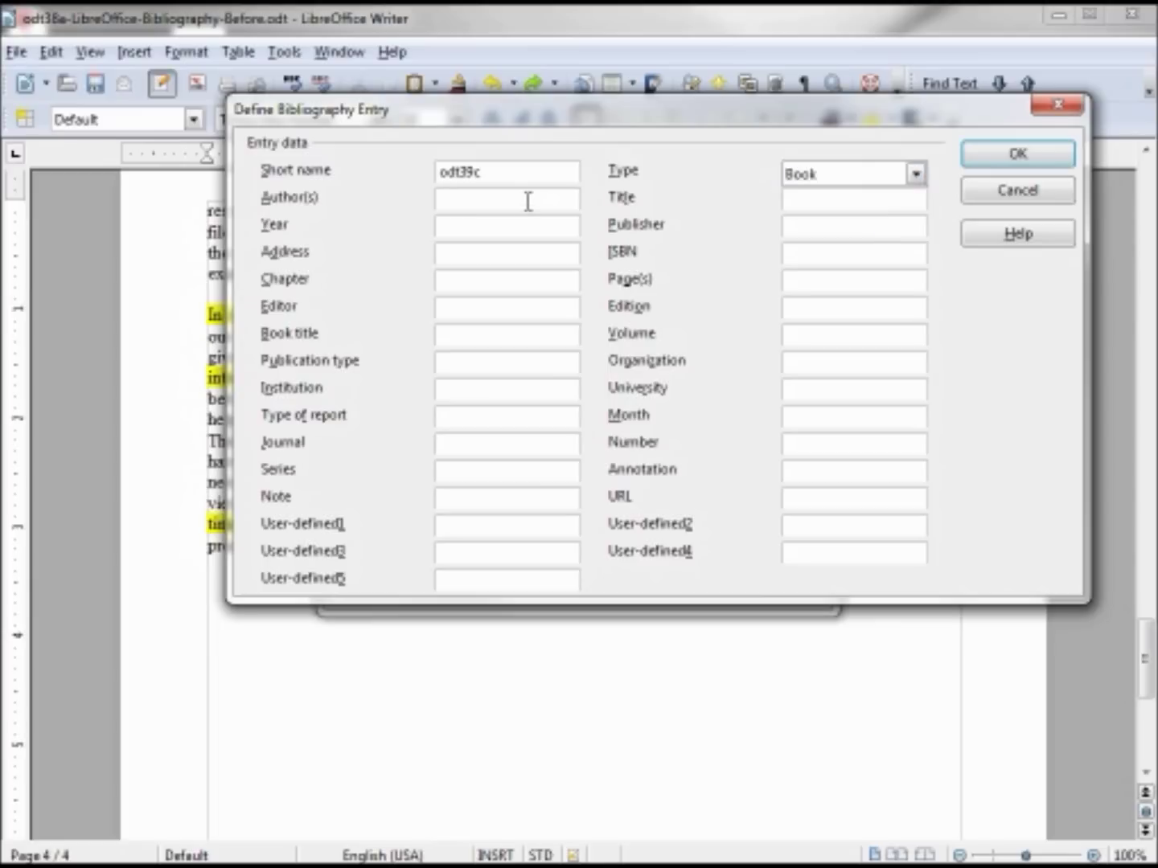
pyautogui.write('Anderson, Susan')
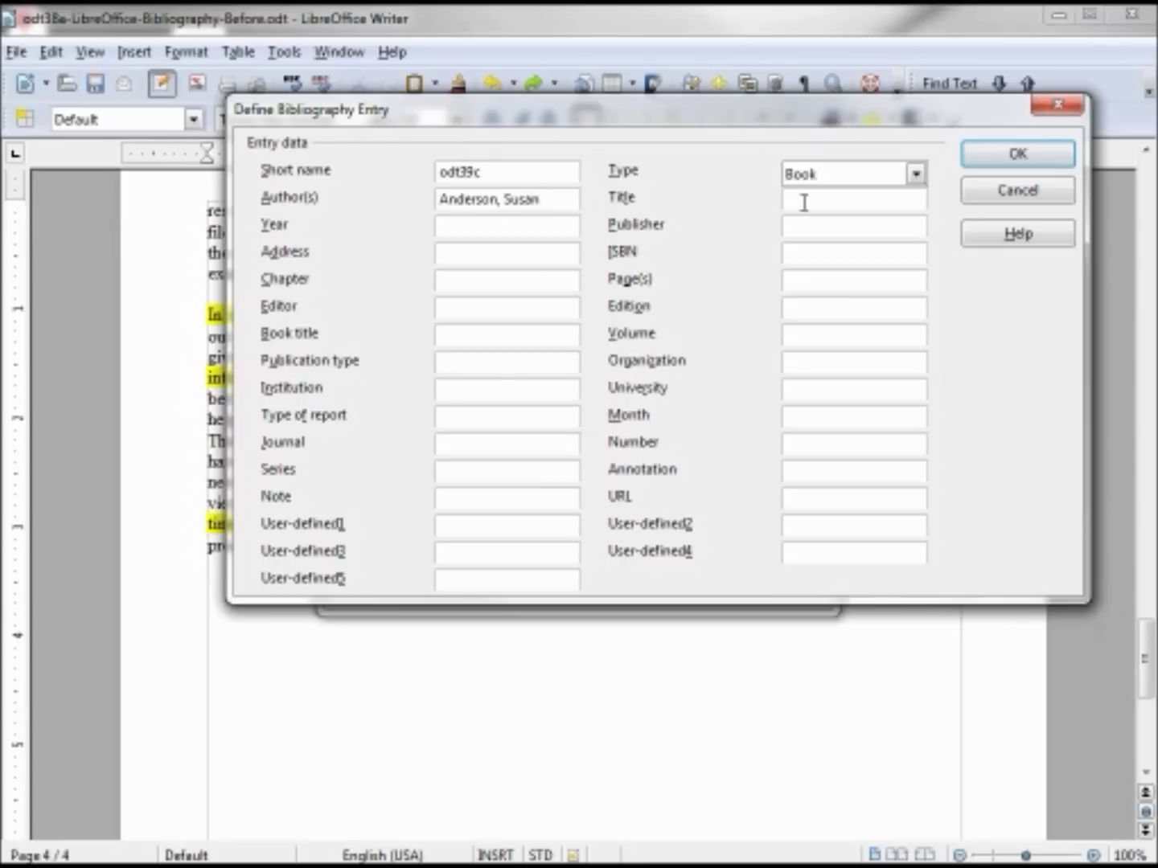
pyautogui.write('The Other Great Book Title')
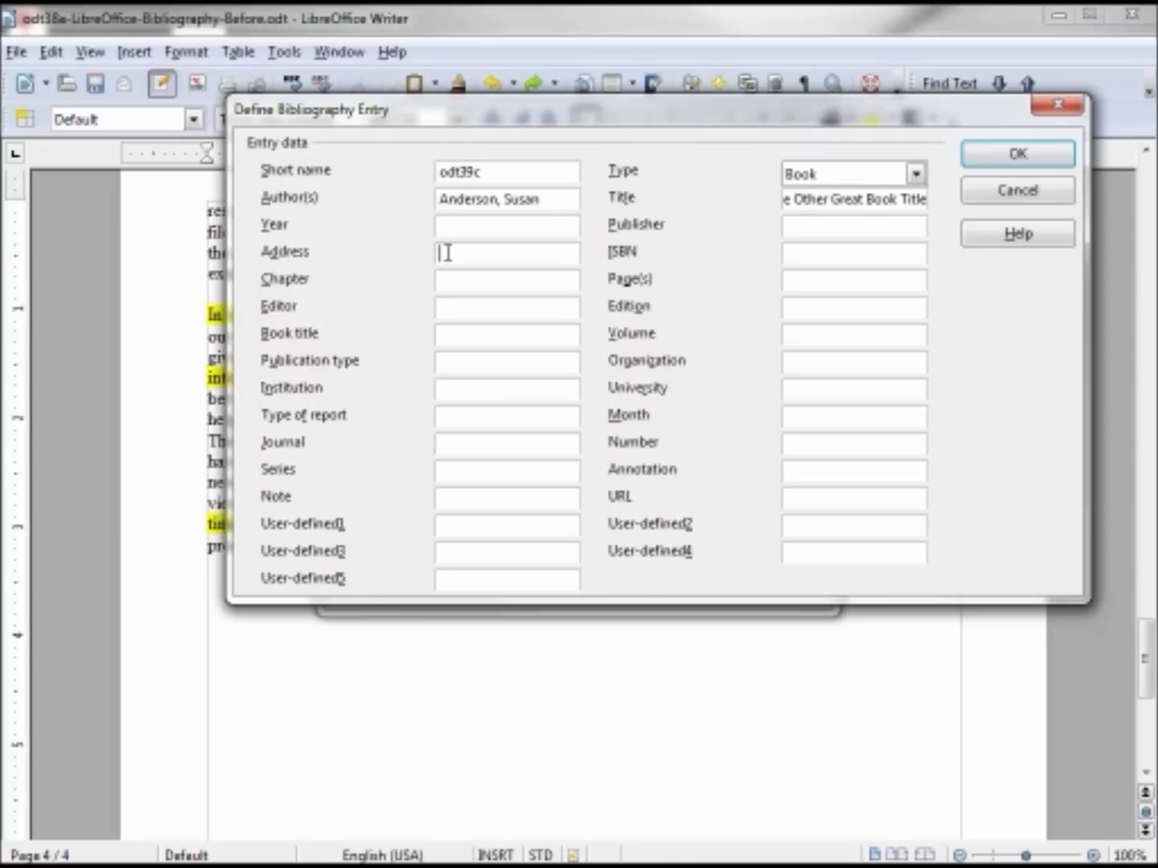
pyautogui.write('Chicago')
pyautogui.write('Press Publishing')
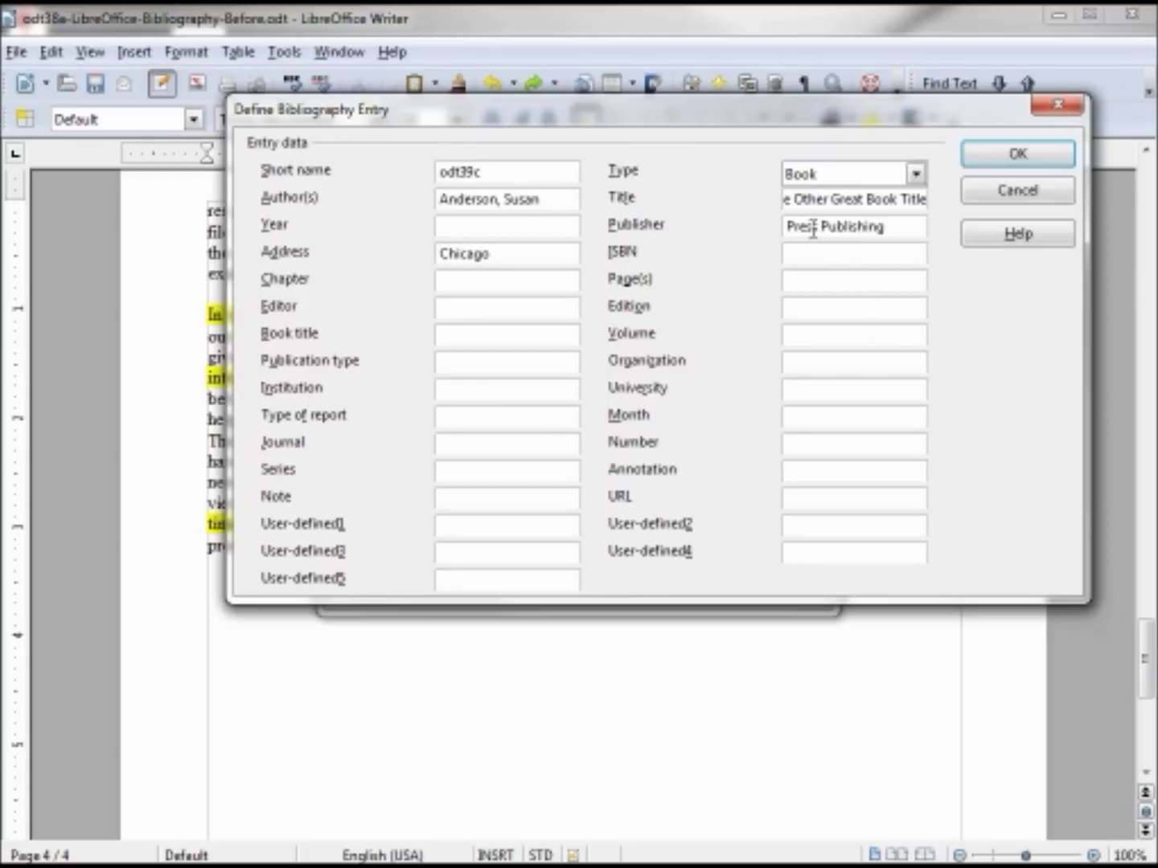
pyautogui.click(476, 225)
pyautogui.write('2011')
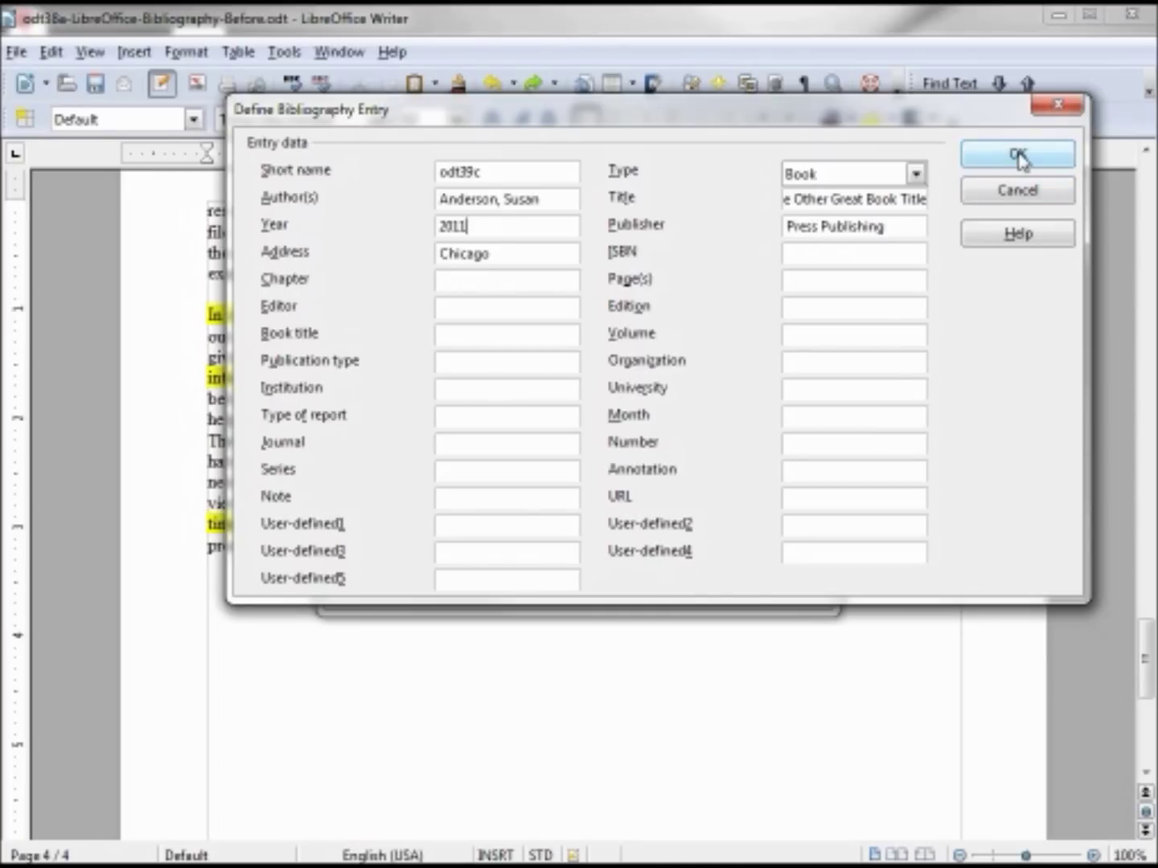
pyautogui.click(1018, 156)
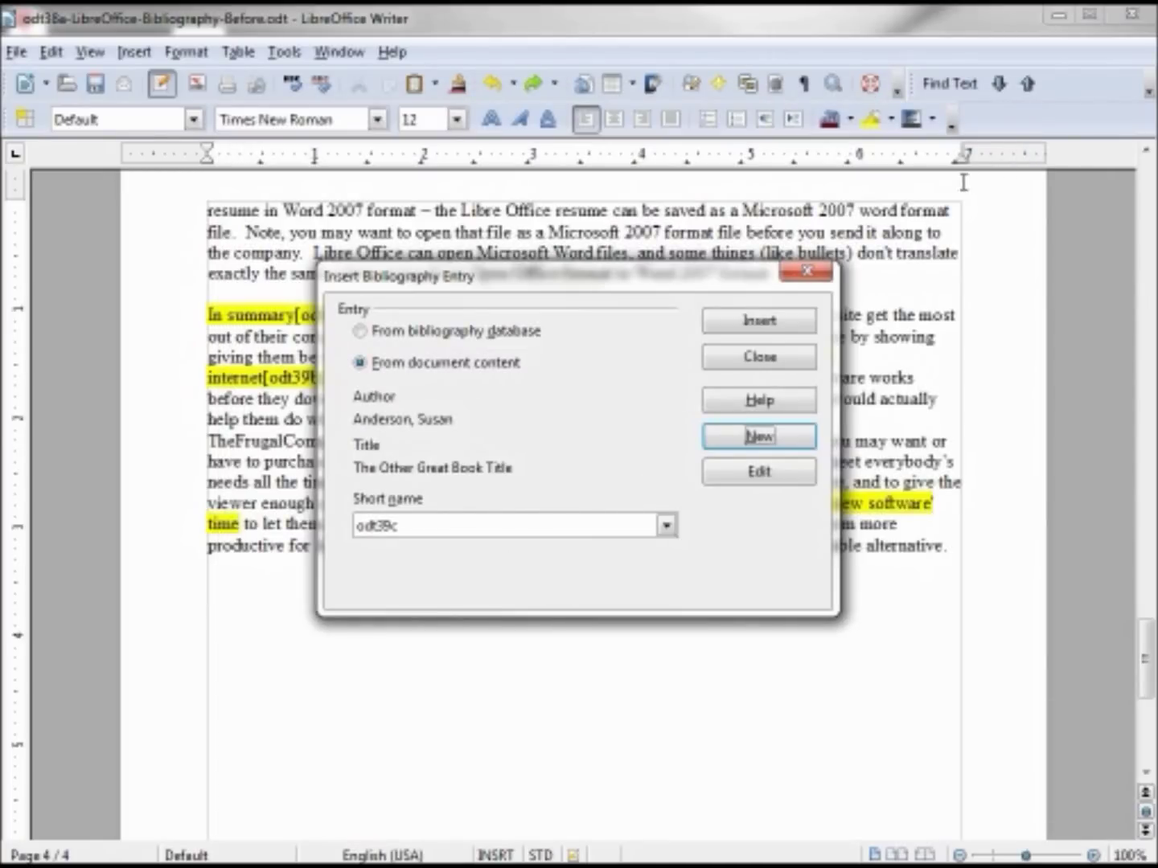
# Insert the odt39c citation after 'time' and close the citation dialog.
pyautogui.click(761, 322)
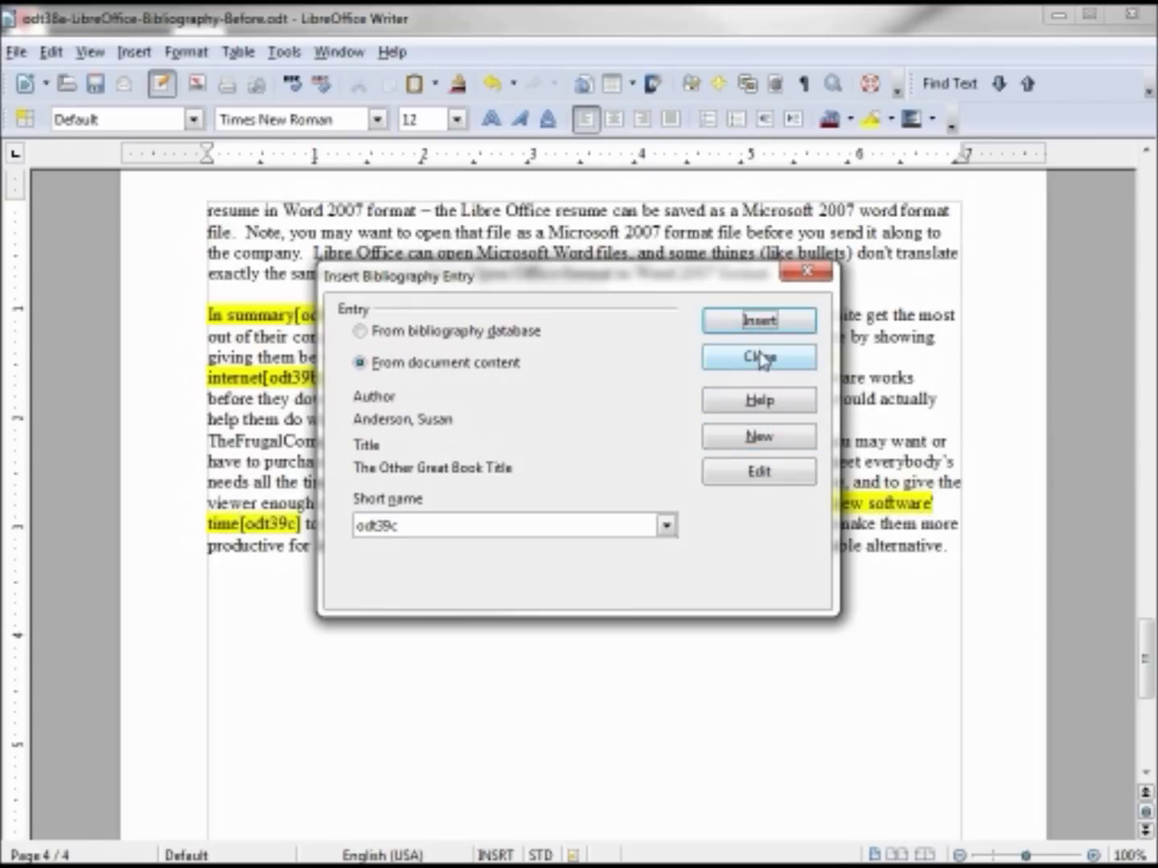
pyautogui.click(760, 357)
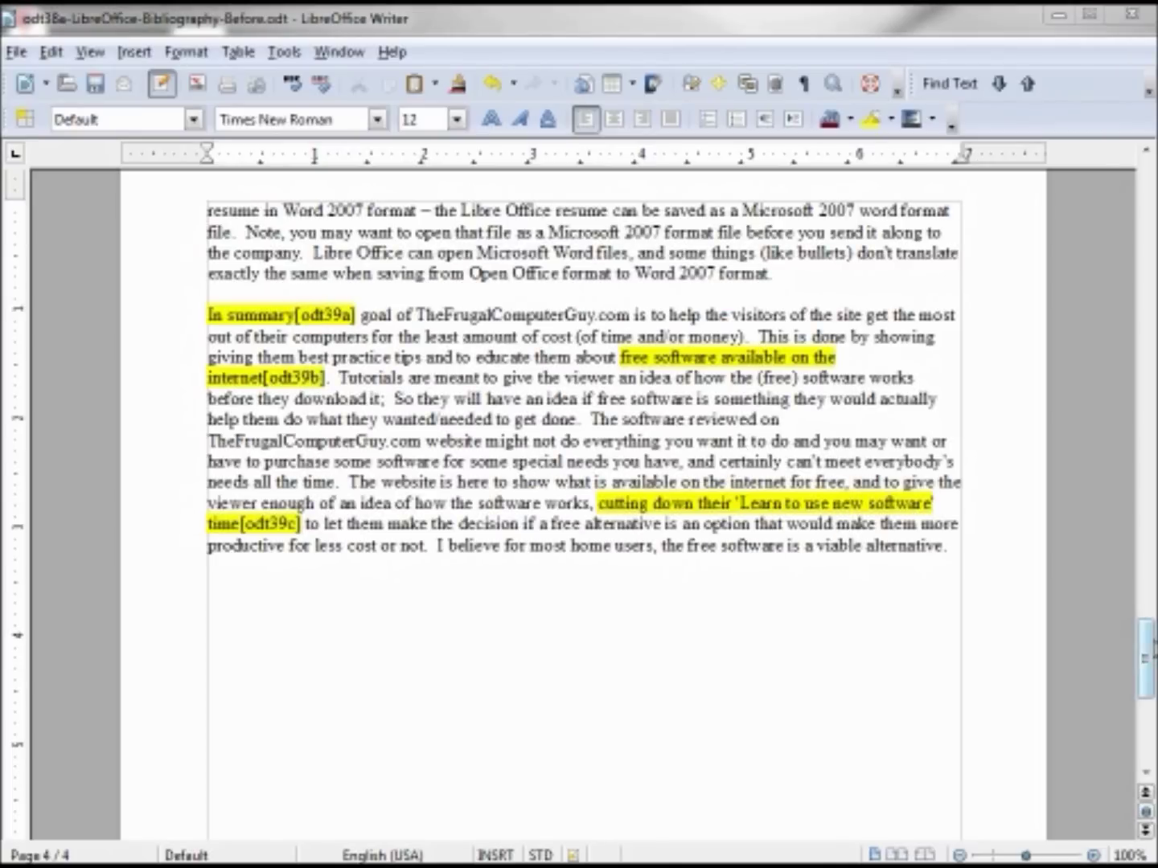
pyautogui.moveTo(1154, 651)
pyautogui.mouseDown()
pyautogui.moveTo(1154, 715)
pyautogui.moveTo(1155, 677)
pyautogui.mouseUp()
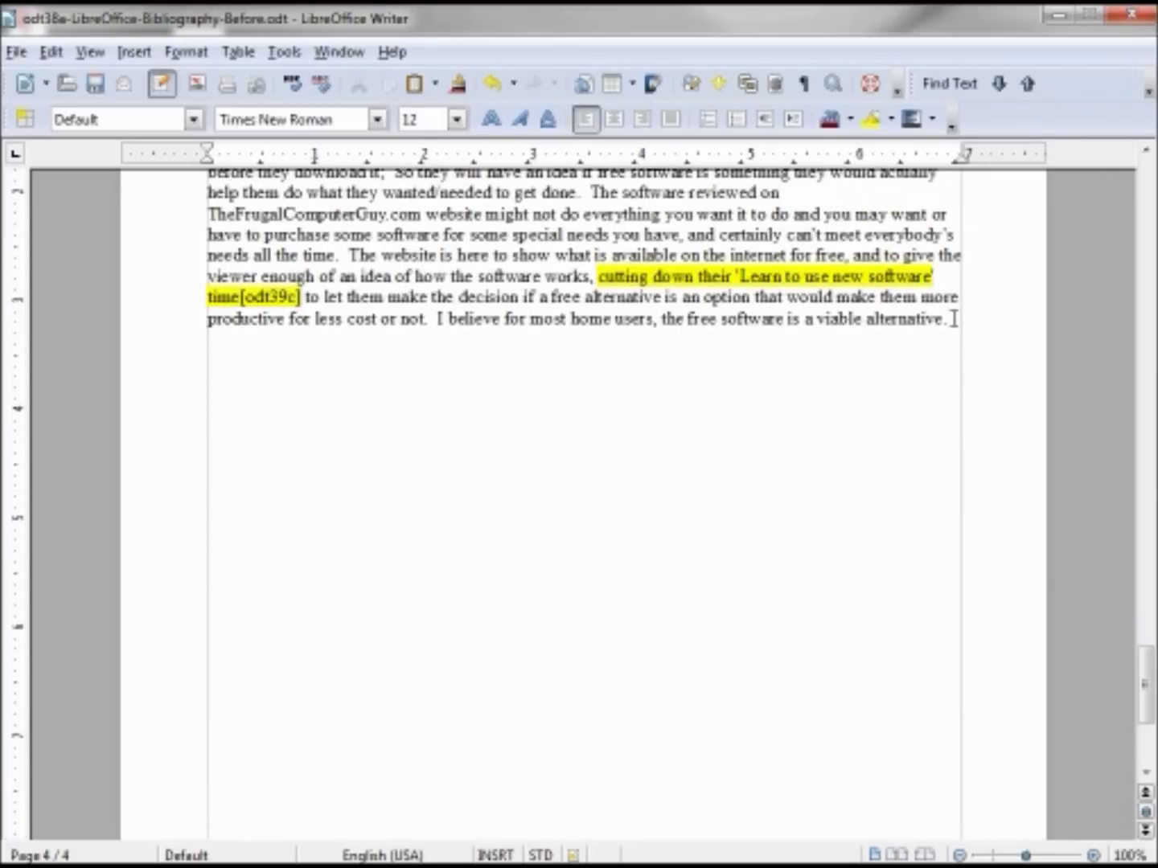
# Add a paragraph after the text and insert a manual page break, creating page 5.
pyautogui.press('Return')
pyautogui.click(134, 52)
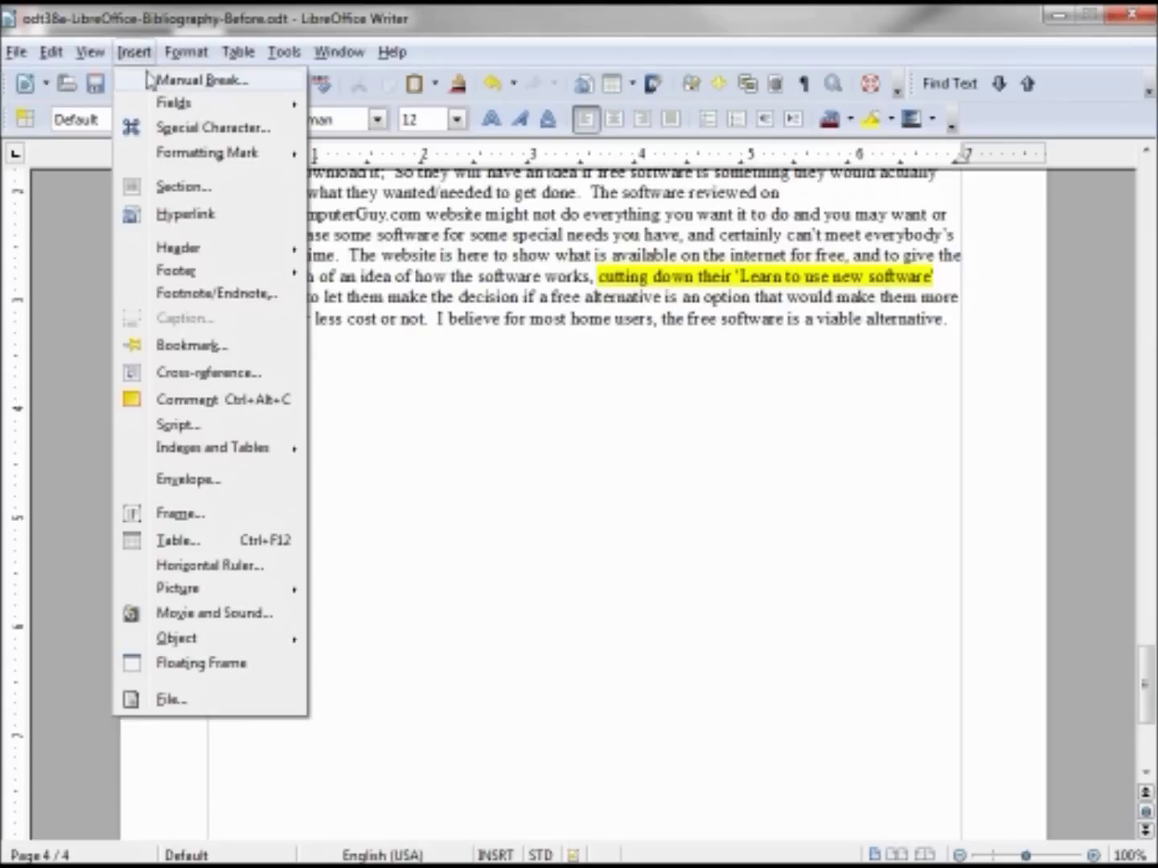
pyautogui.click(150, 87)
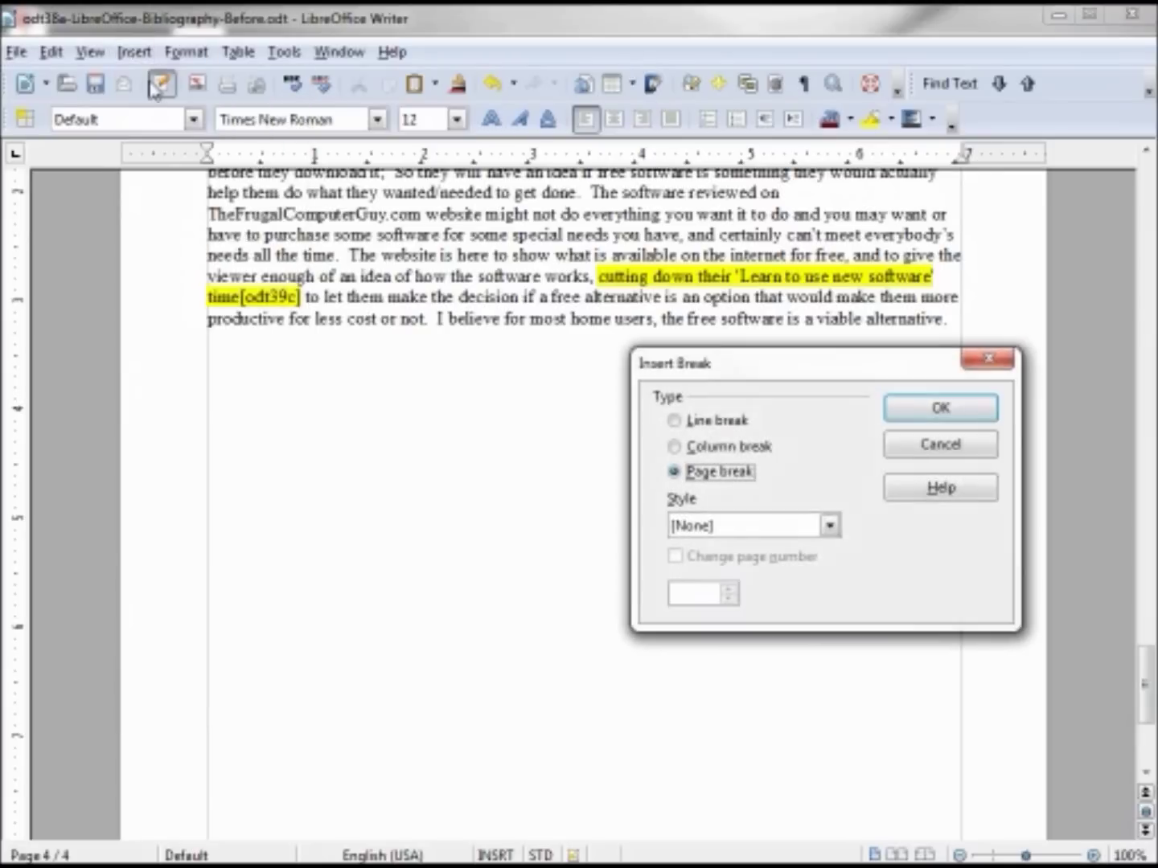
pyautogui.click(935, 411)
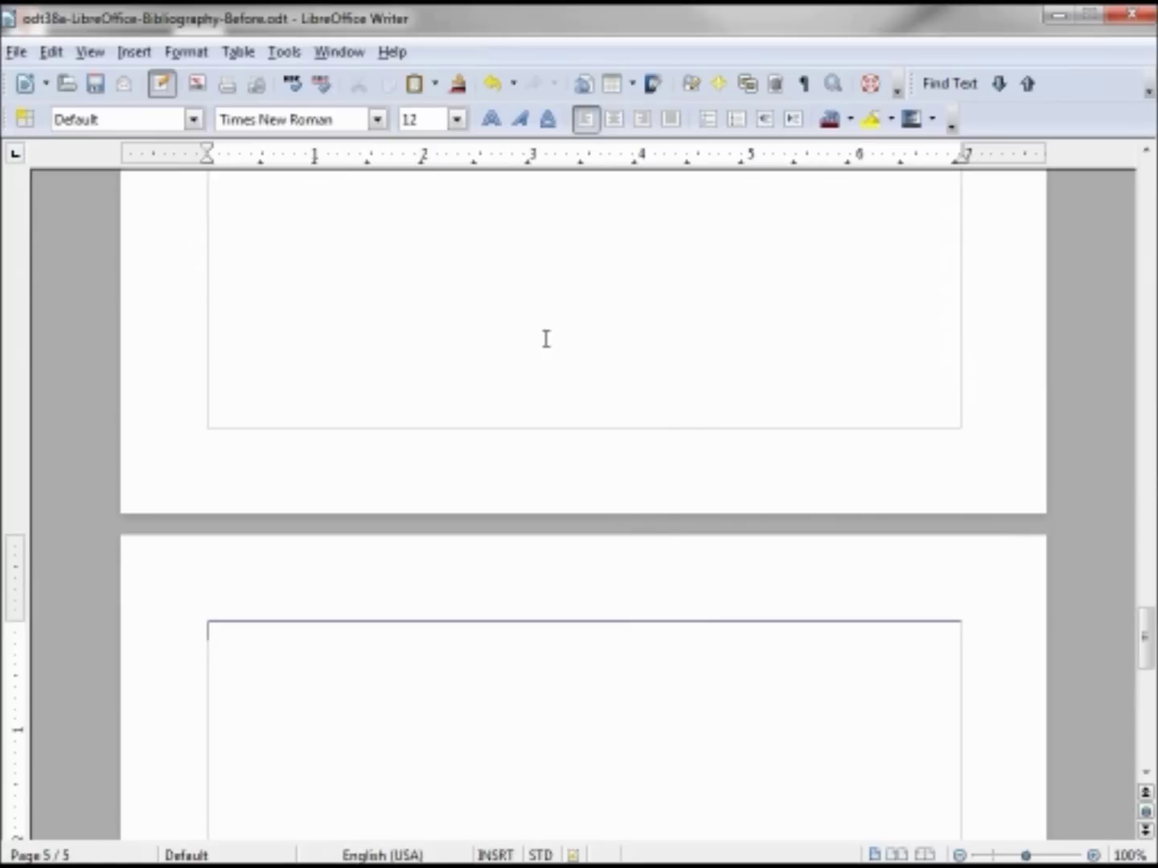
# Insert a Bibliography-type index on the new final page listing odt39a, odt39b and odt39c.
pyautogui.click(131, 53)
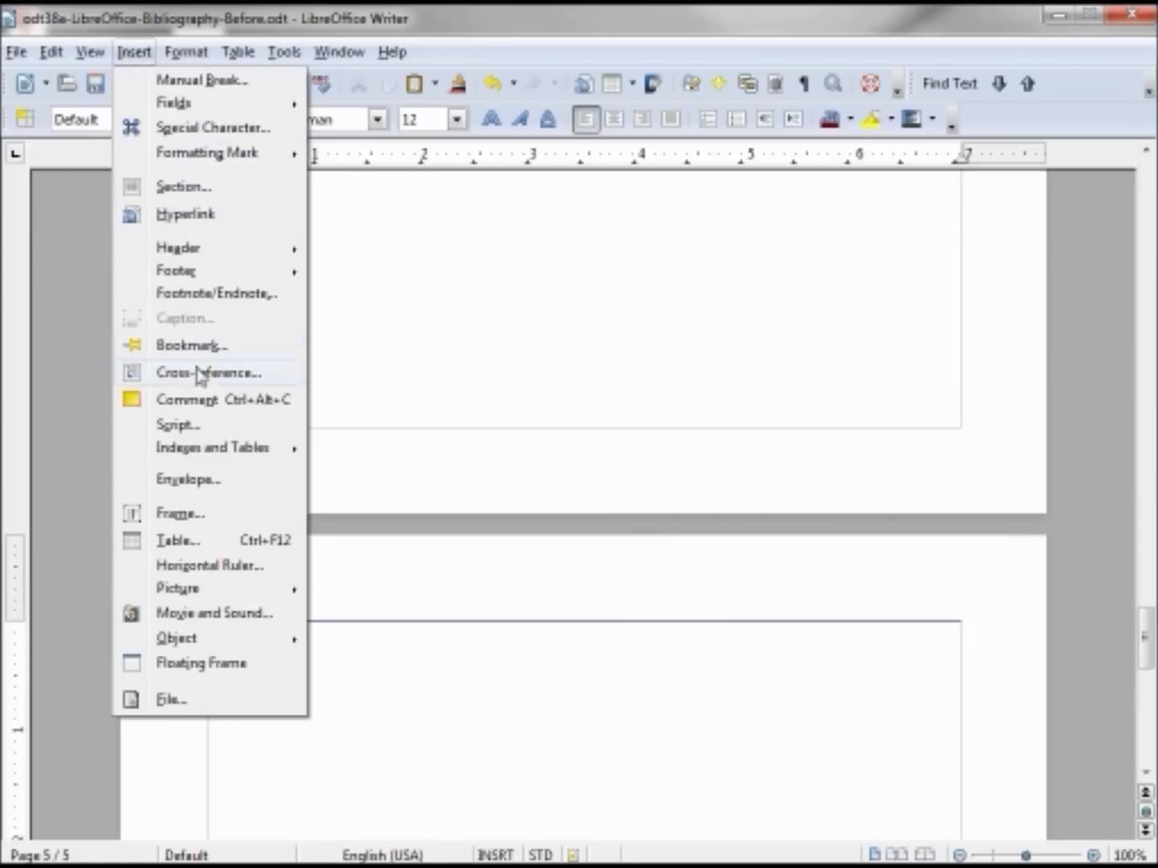
pyautogui.moveTo(298, 448)
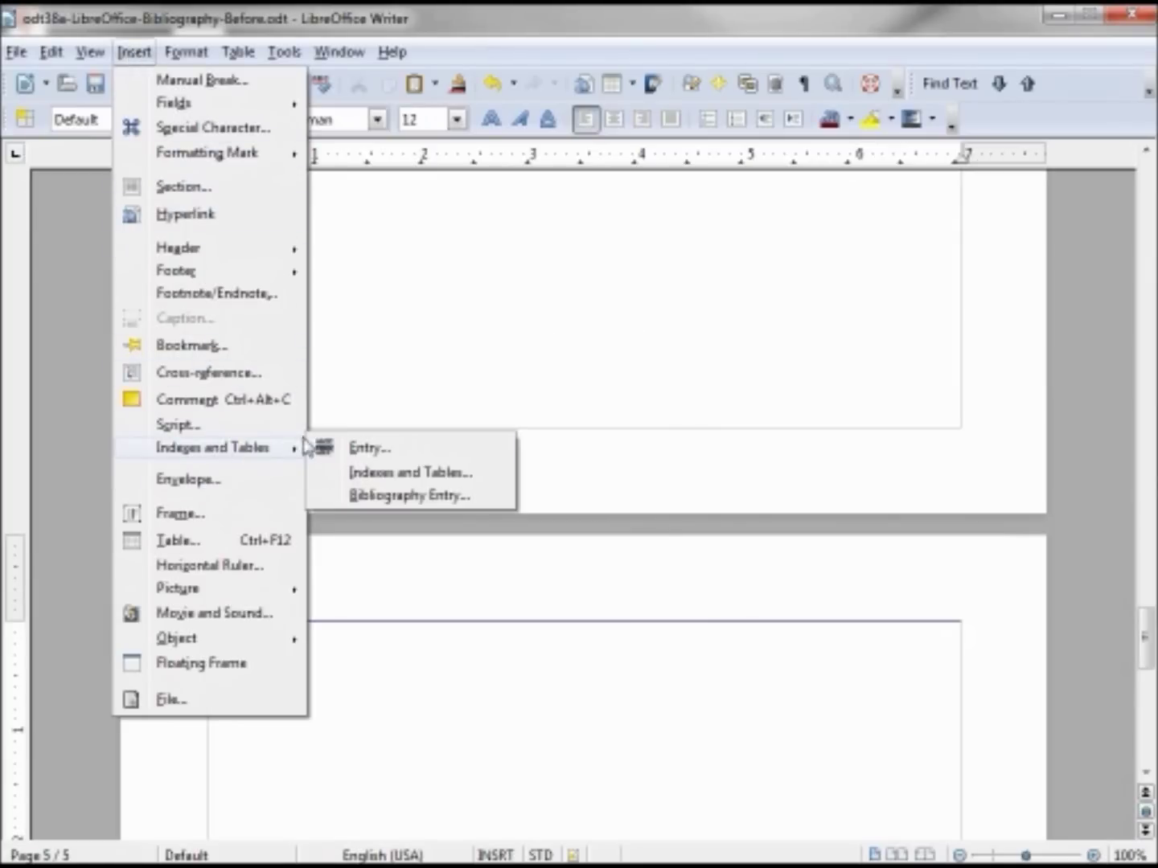
pyautogui.click(394, 474)
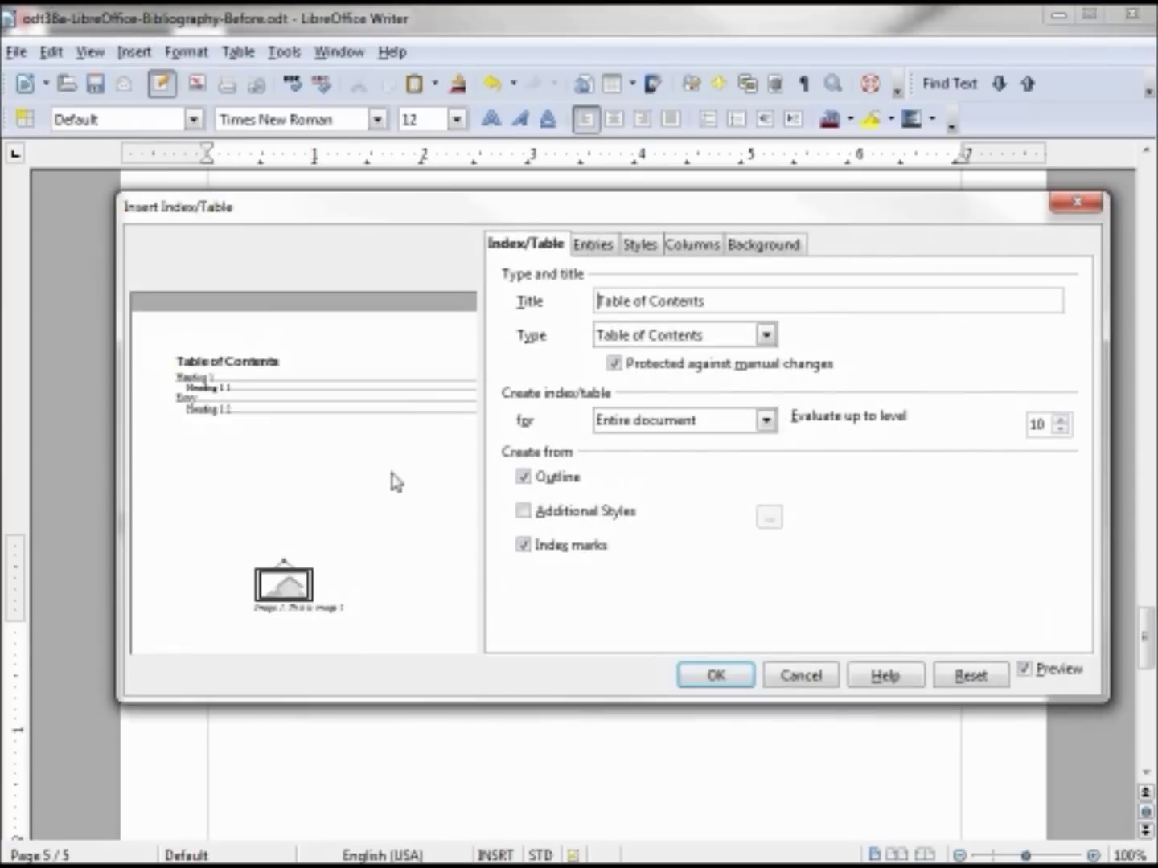
pyautogui.click(768, 336)
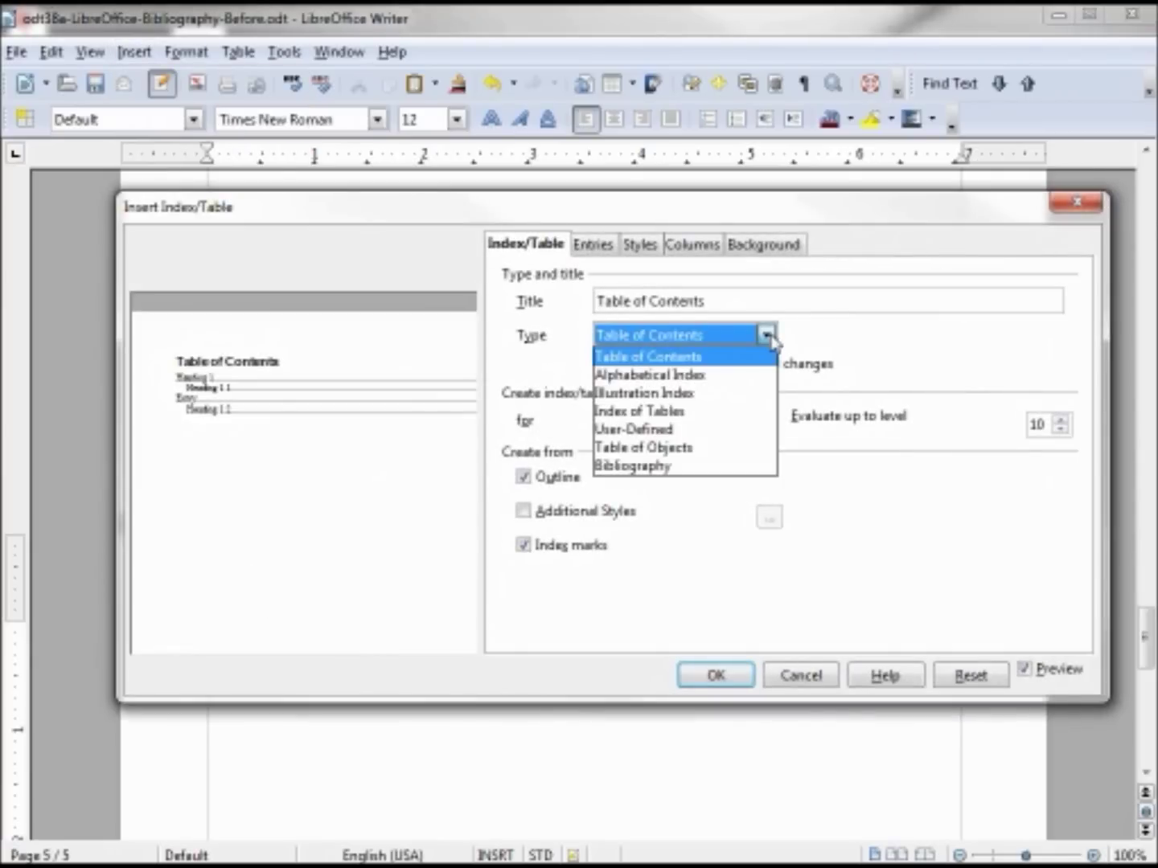
pyautogui.click(666, 471)
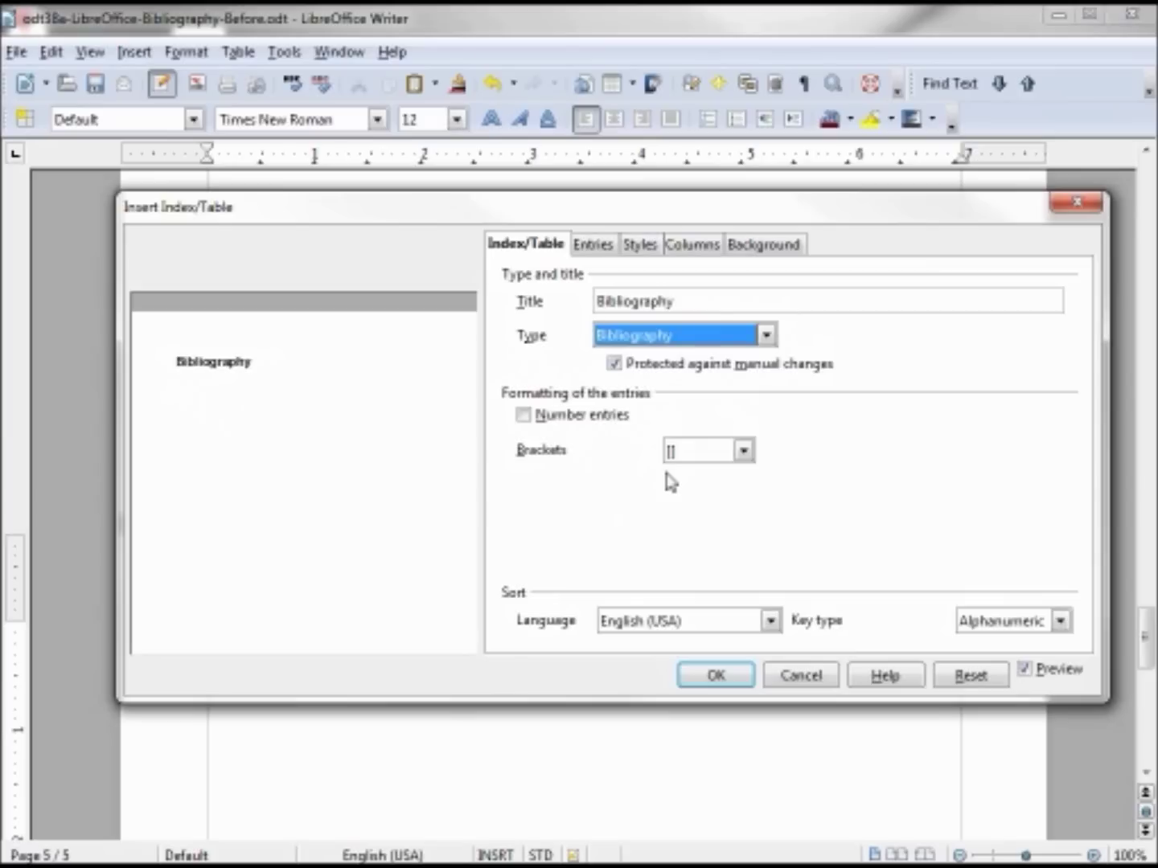
pyautogui.click(714, 677)
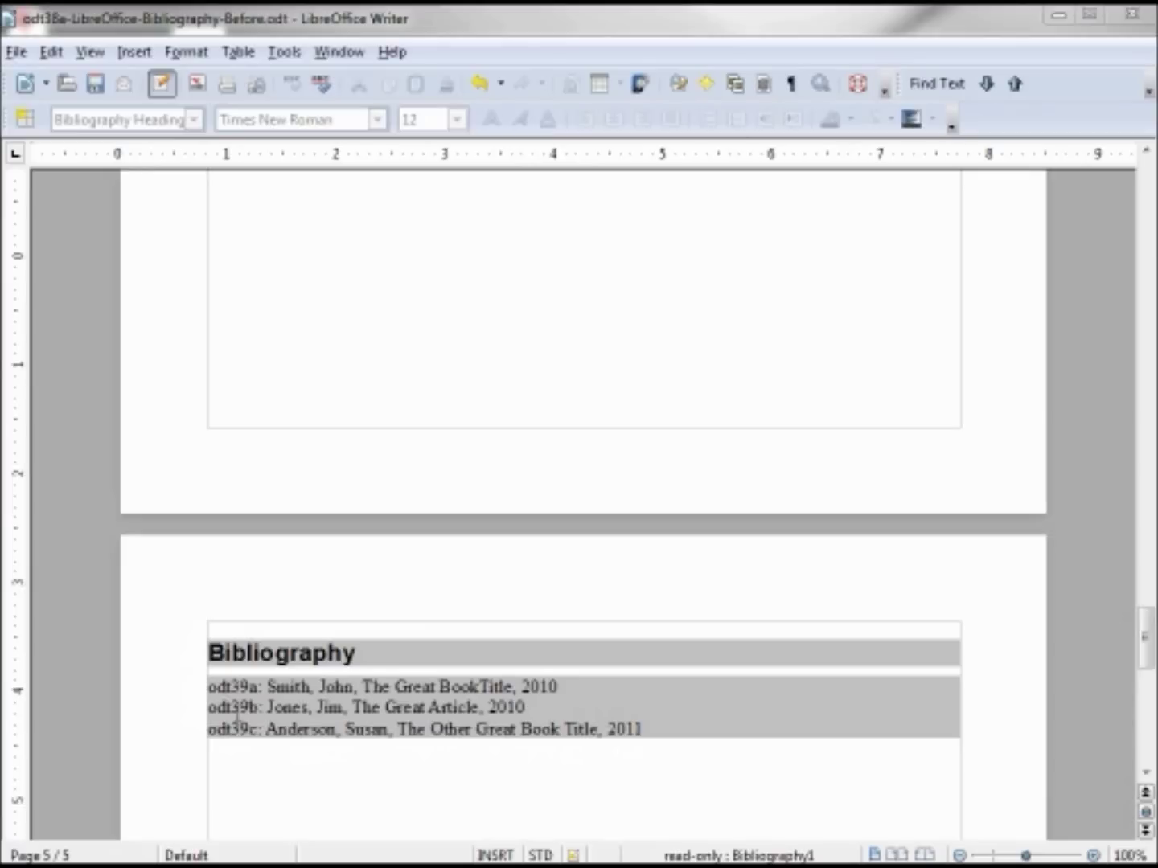
pyautogui.rightClick(303, 708)
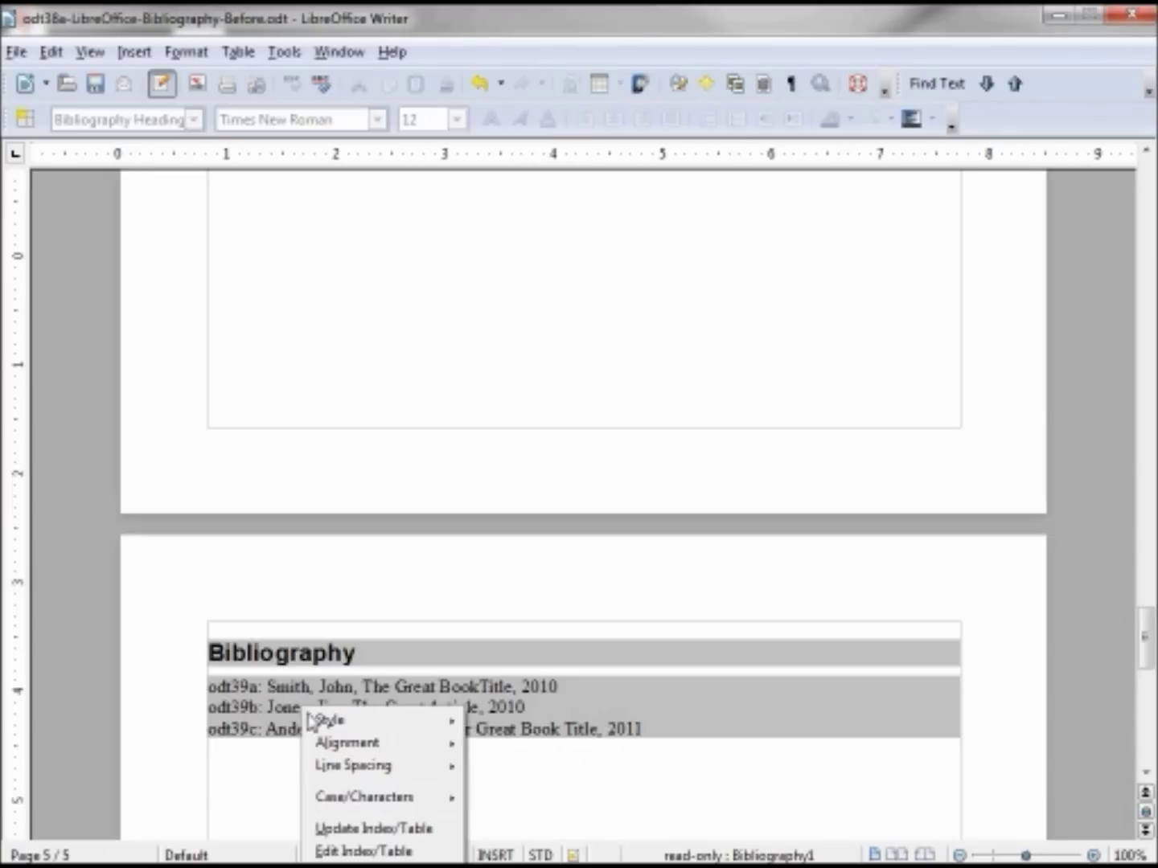
# Edit the Bibliography index to turn on Number entries, labelling them 1 to 3.
pyautogui.click(365, 852)
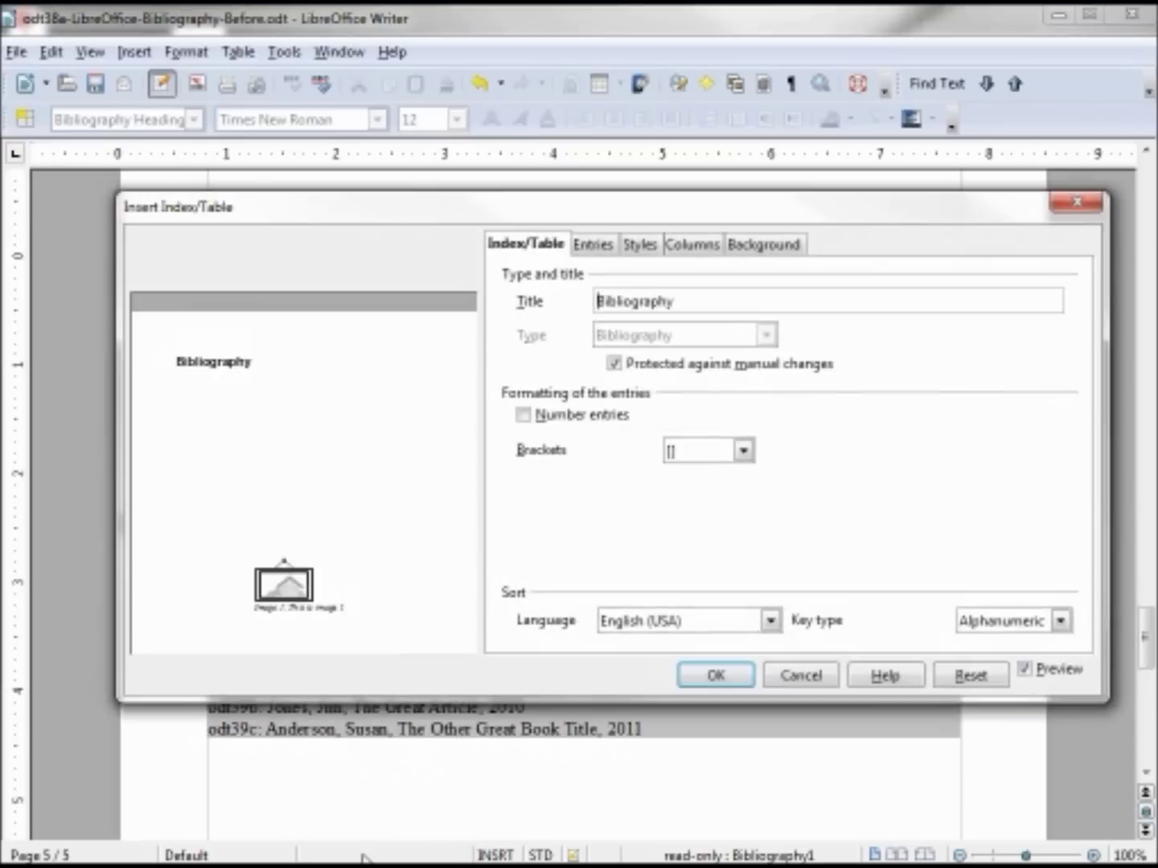
pyautogui.click(524, 415)
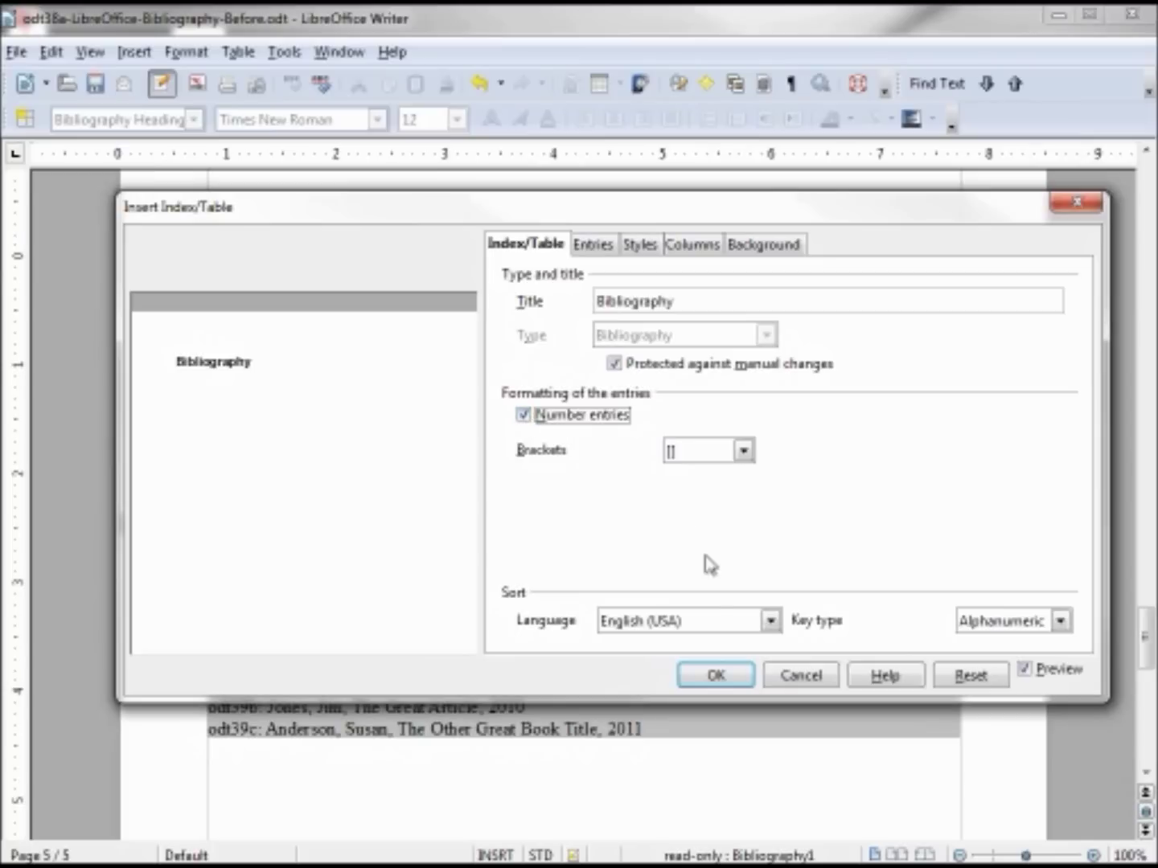
pyautogui.click(715, 680)
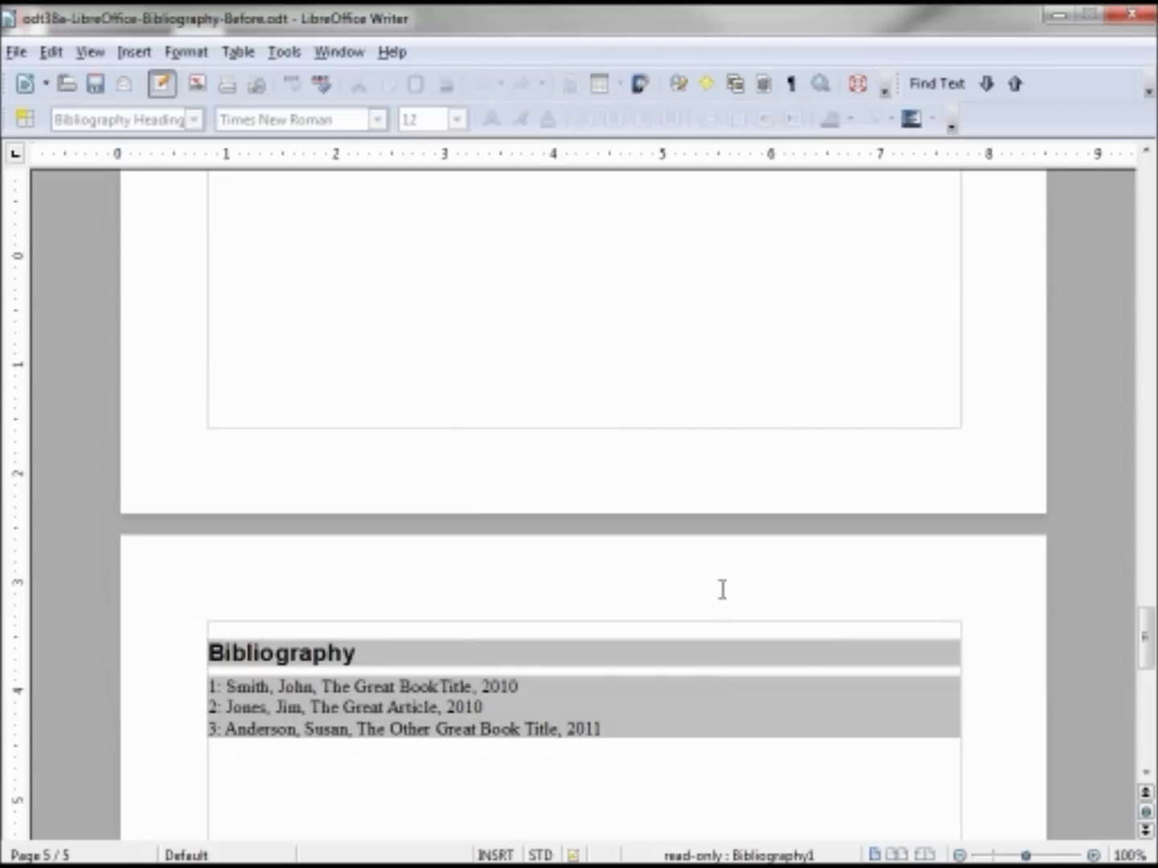
pyautogui.scroll(-2, 722, 590)
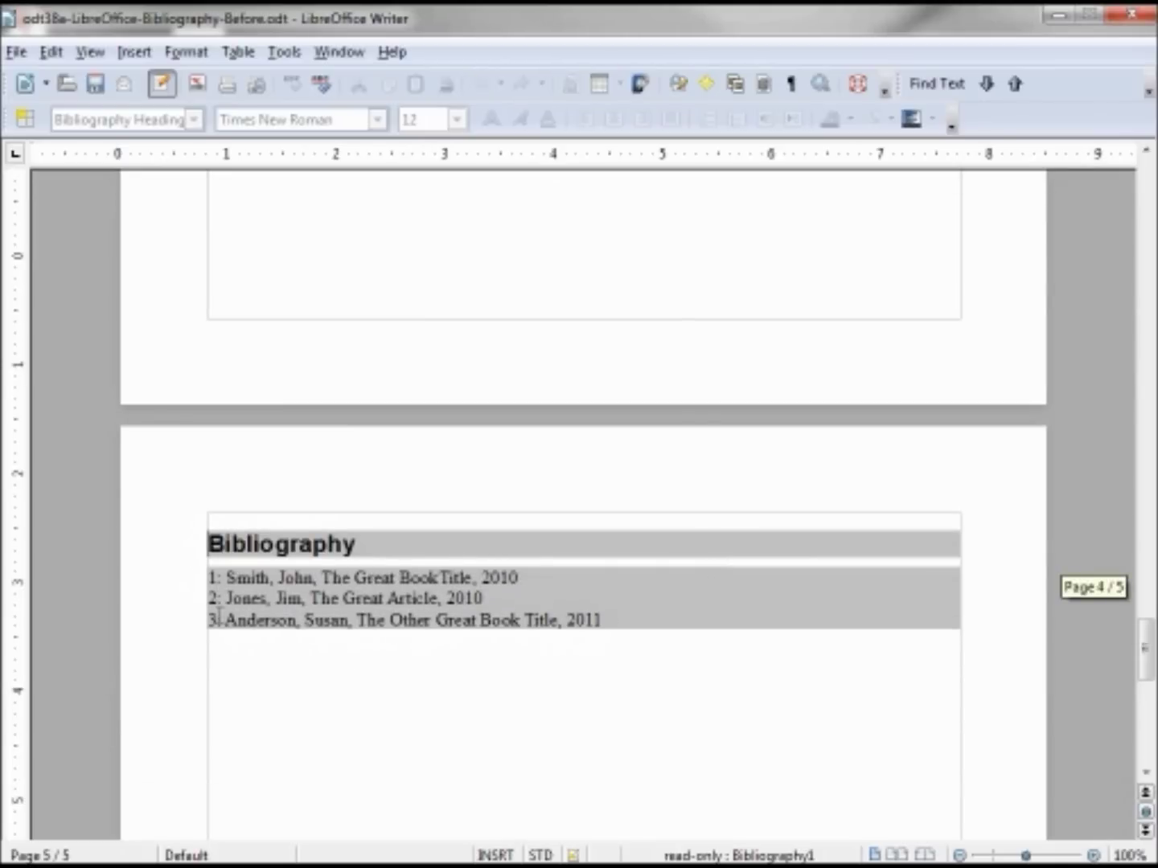
pyautogui.scroll(5, 517, 609)
pyautogui.scroll(5, 516, 612)
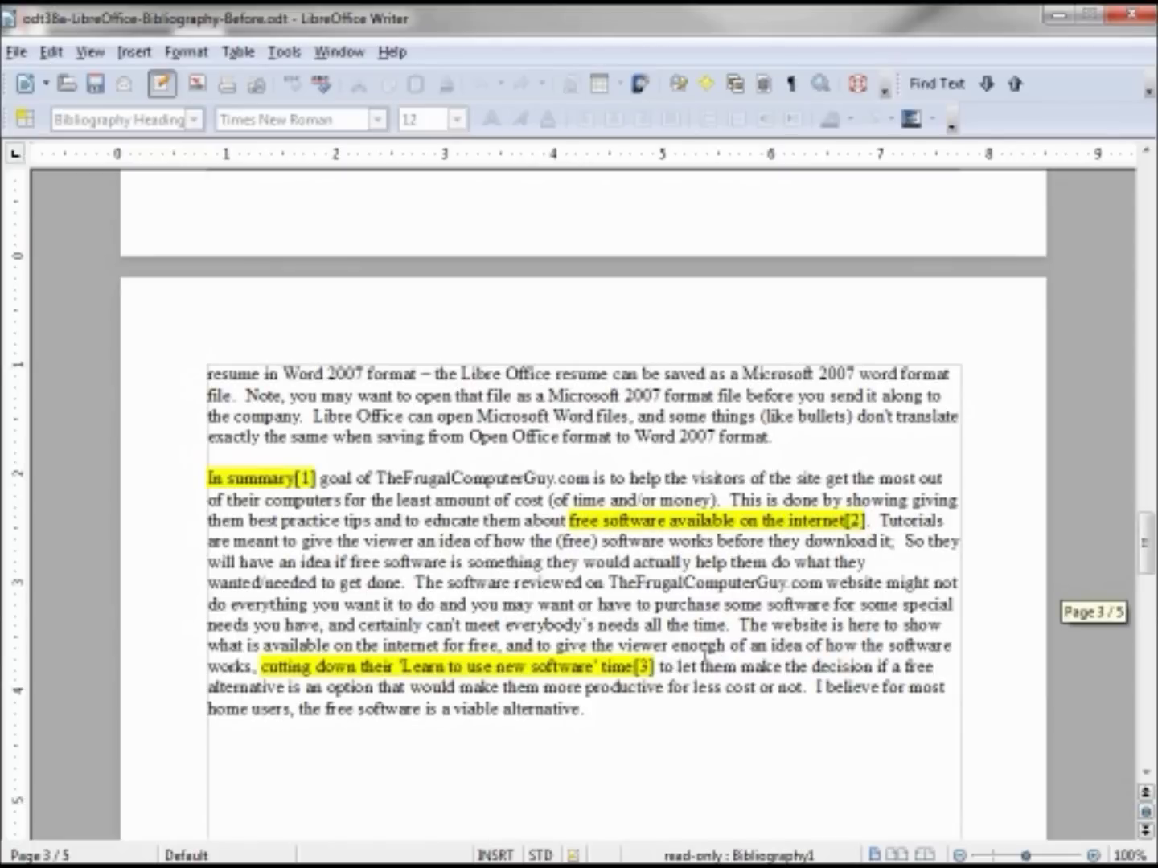
pyautogui.scroll(-10, 669, 634)
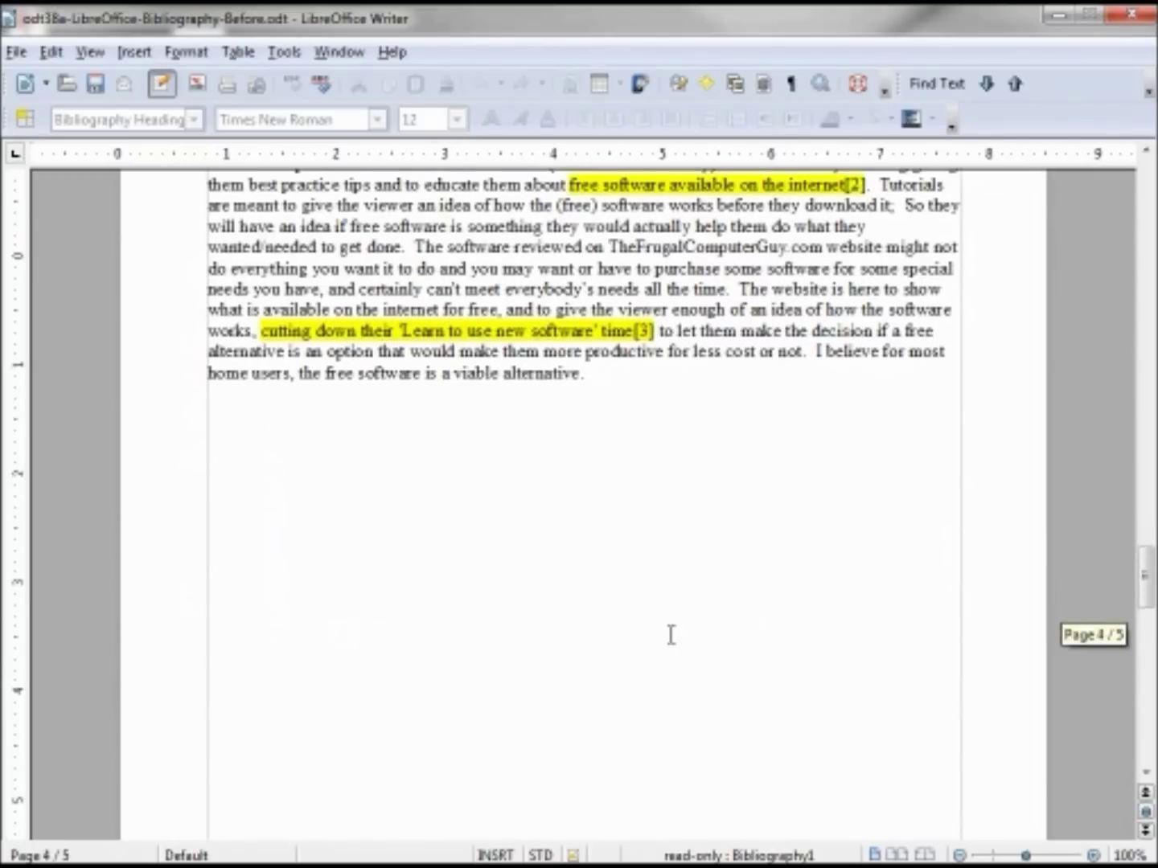
pyautogui.scroll(-5, 671, 635)
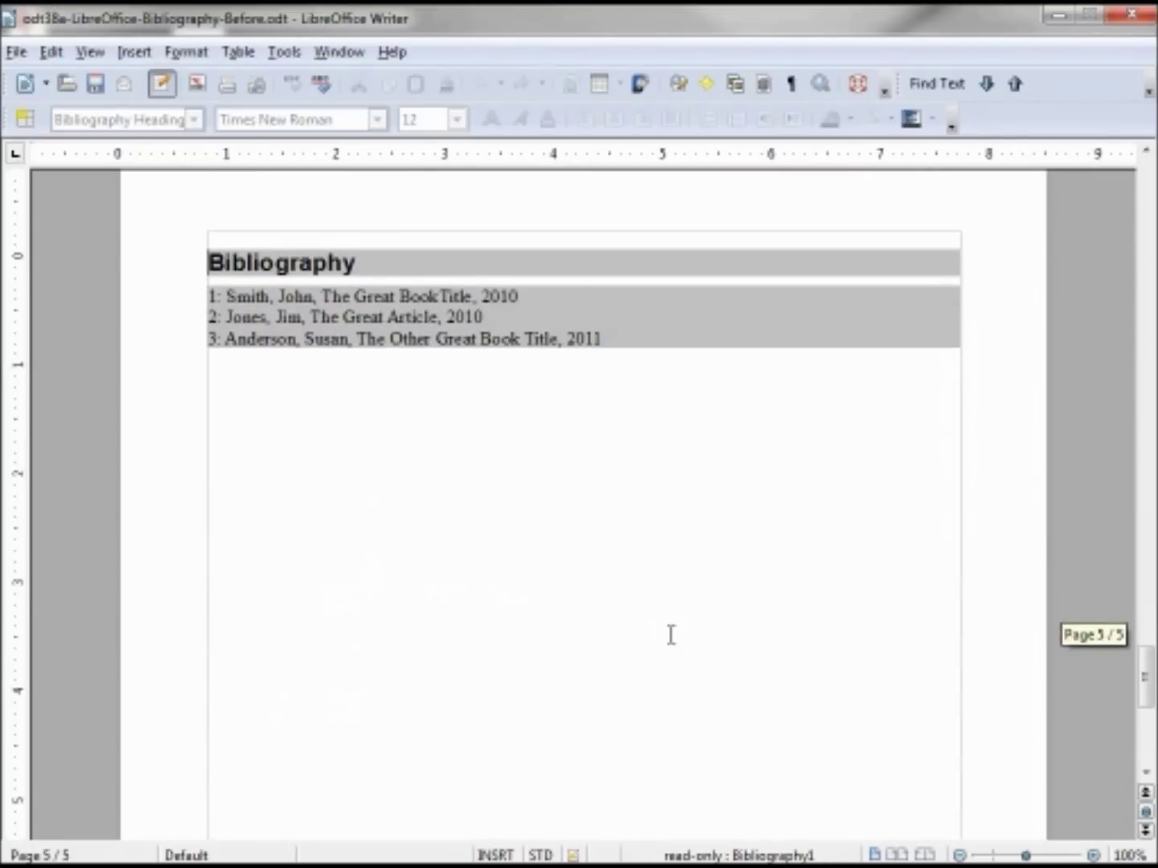